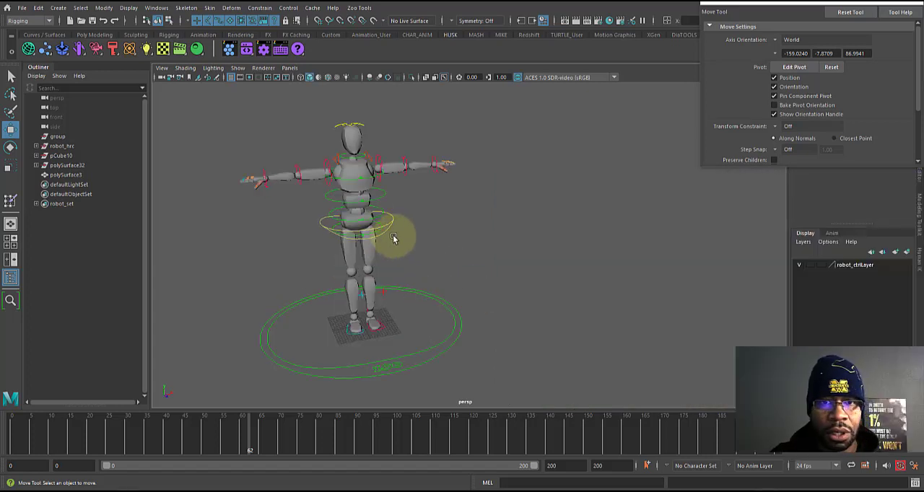
Step: Set the viewport to display only the skeleton's joints, hiding the polygon meshes and NURBS control curves
key("alt+2")
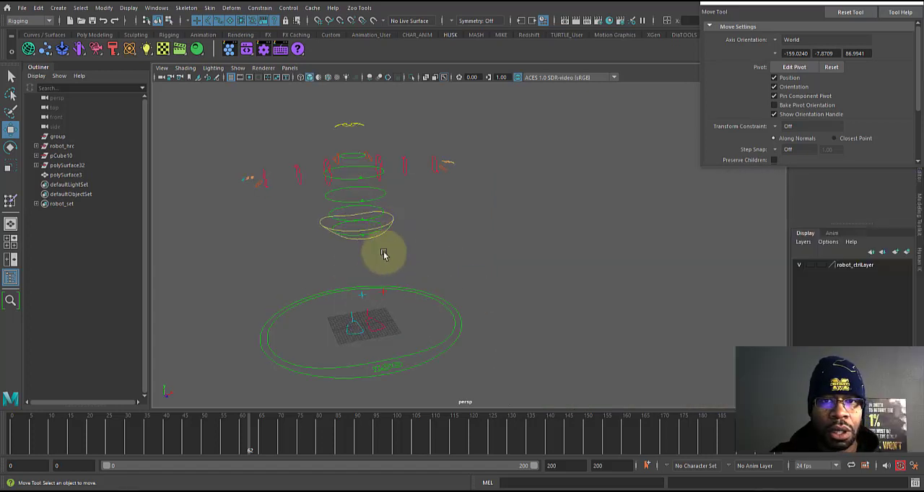
left_click(237, 68)
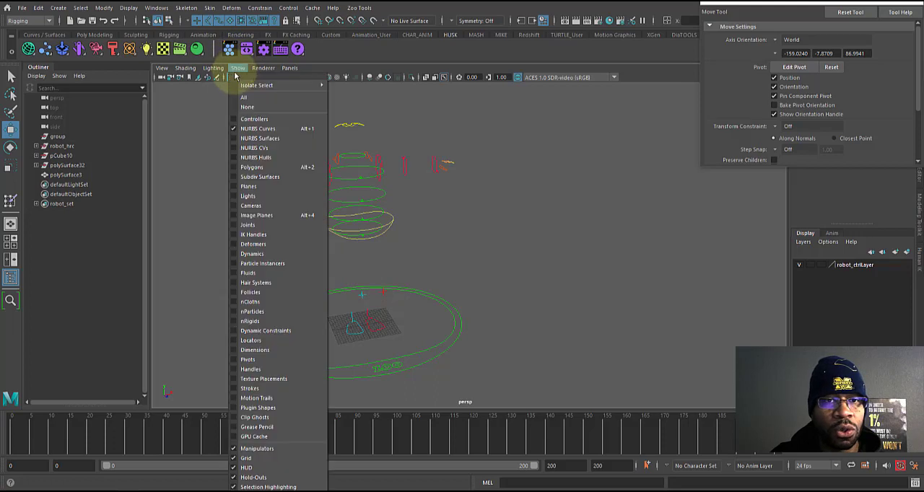
left_click(232, 224)
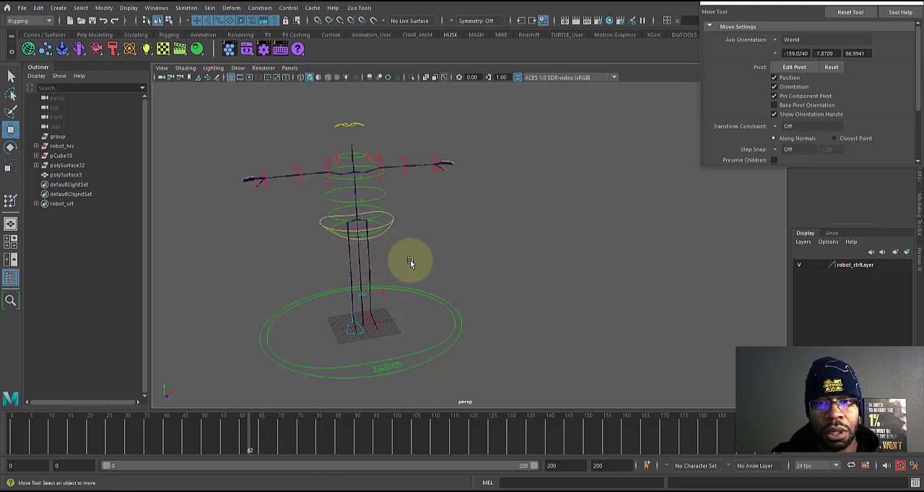
left_click_drag(411, 260, 319, 252)
key("alt+1")
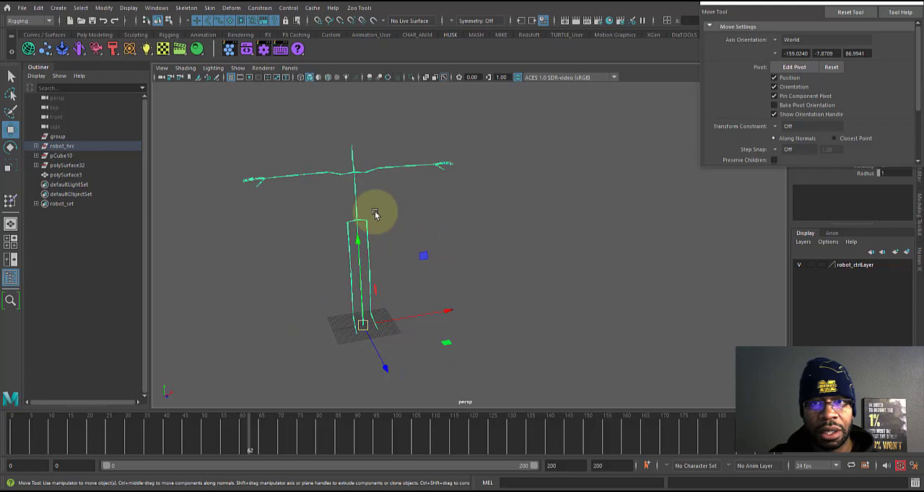
Step: Switch the display of the control curves and polygons on and off to compare the rig's parts
left_click_drag(490, 237, 483, 231, "alt")
key("alt+1")
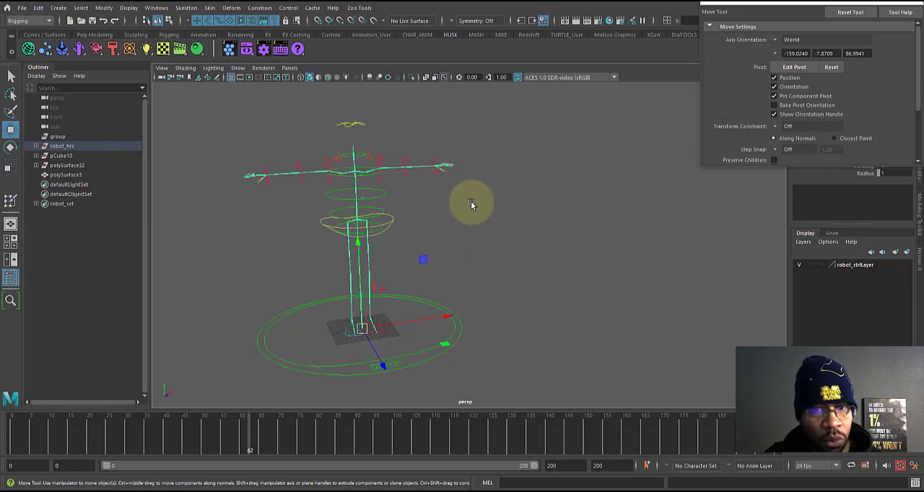
key("alt+2")
key("alt+1")
key("alt+2")
key("alt+1")
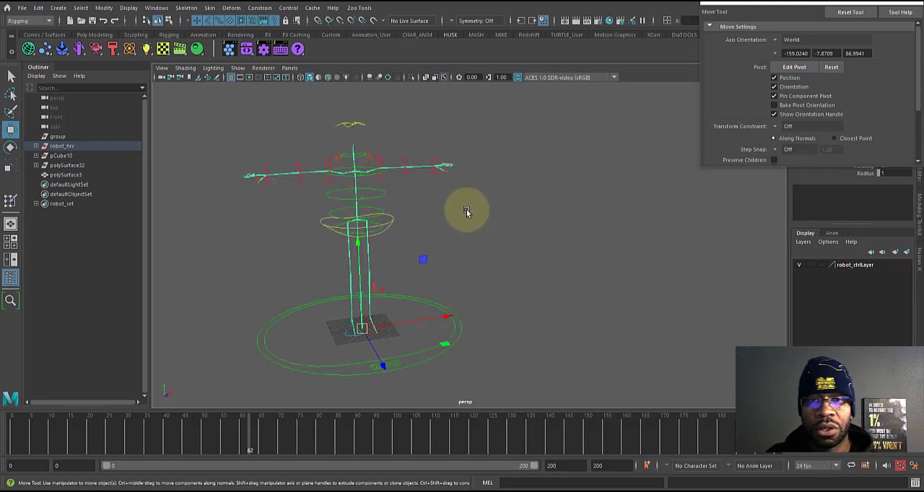
key("alt+2")
key("alt+1")
key("alt+1")
key("alt+2")
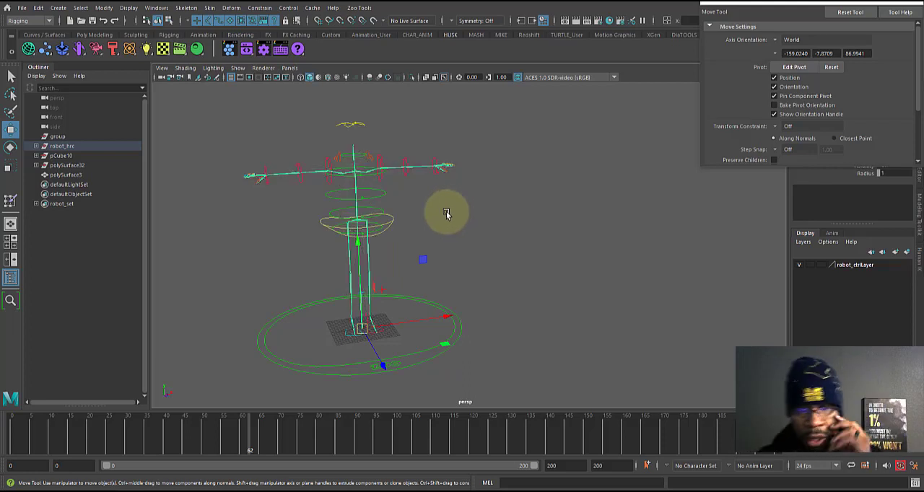
key("alt+1")
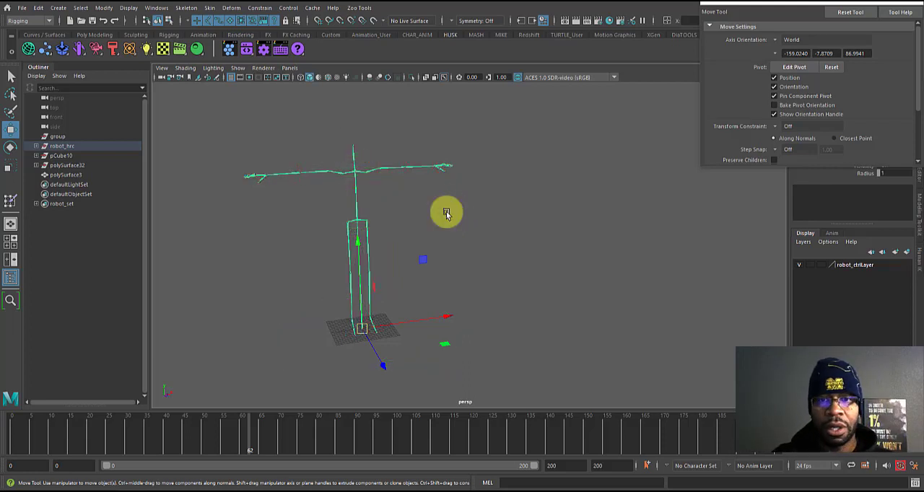
Step: Select the skeleton's root joint together with the robot's body mesh
left_click(397, 272)
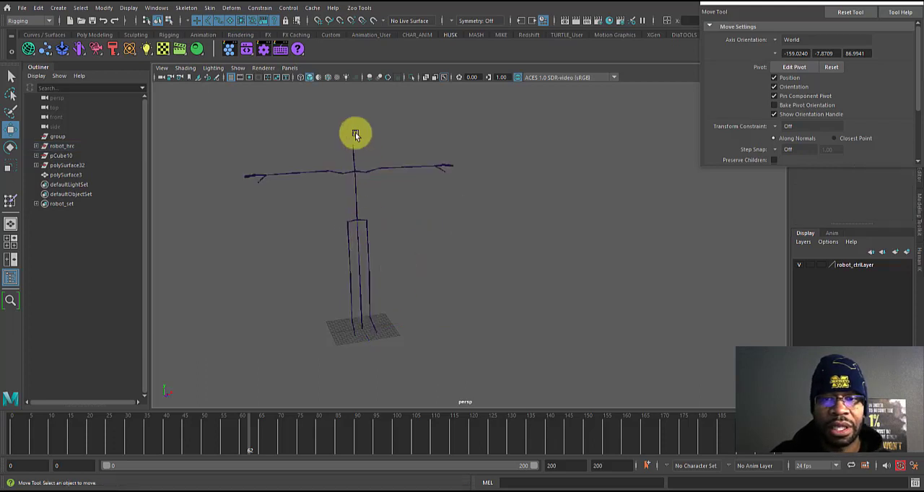
left_click(359, 245)
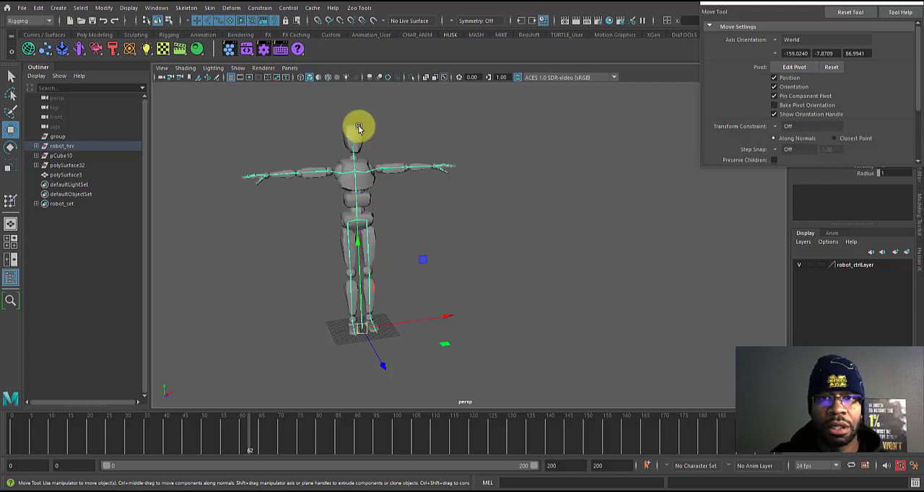
left_click(360, 131)
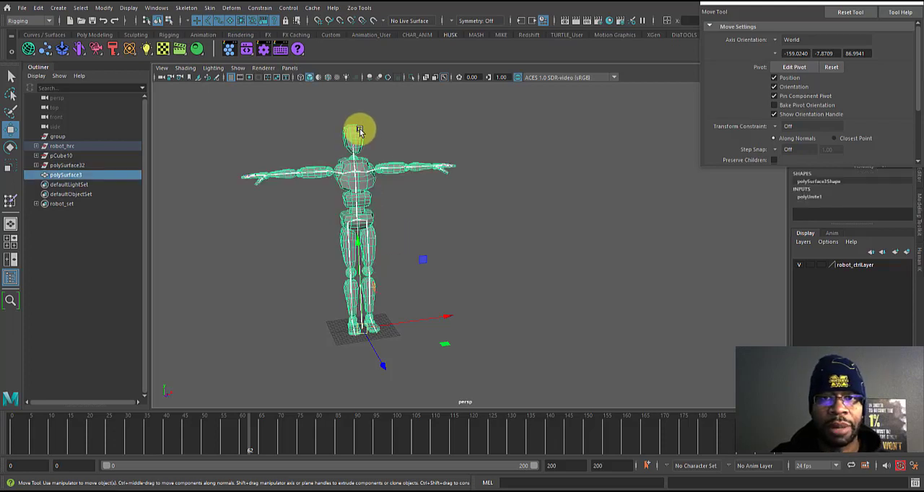
Step: Bind the robot mesh to the skeleton with Bind to set to Joint hierarchy and the Geodesic Voxel method
left_click(209, 9)
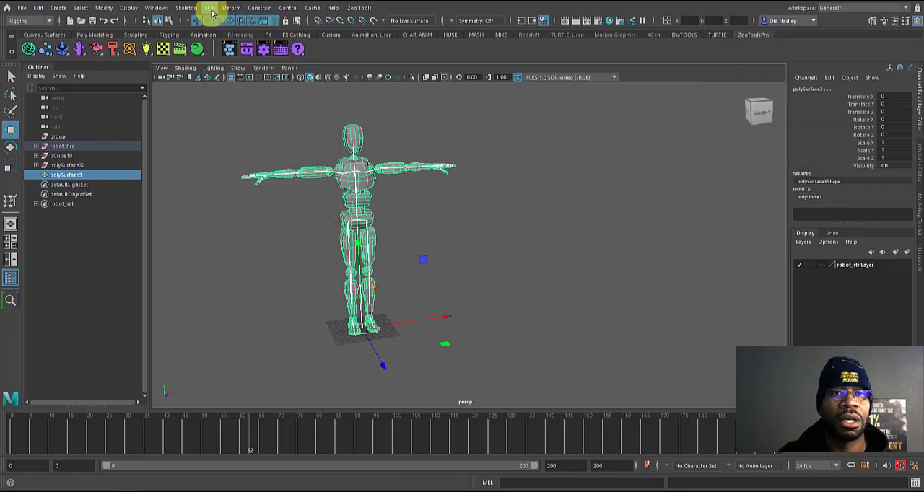
left_click(209, 8)
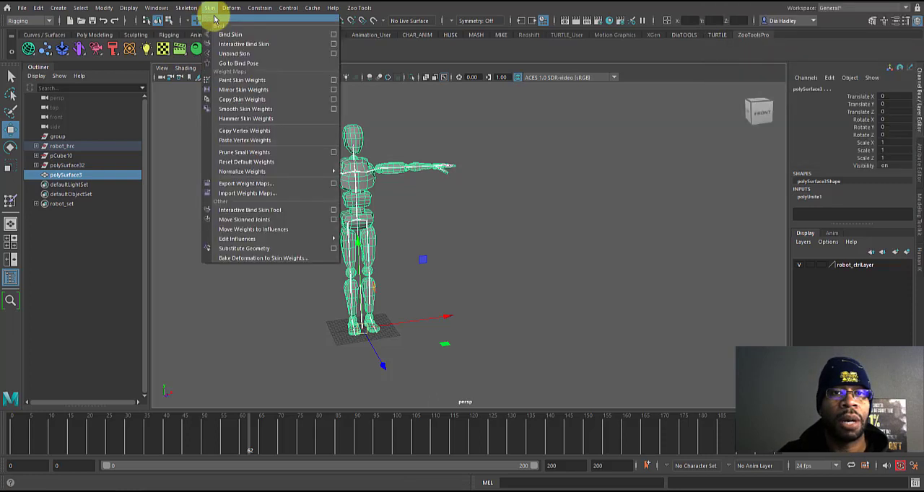
left_click(334, 34)
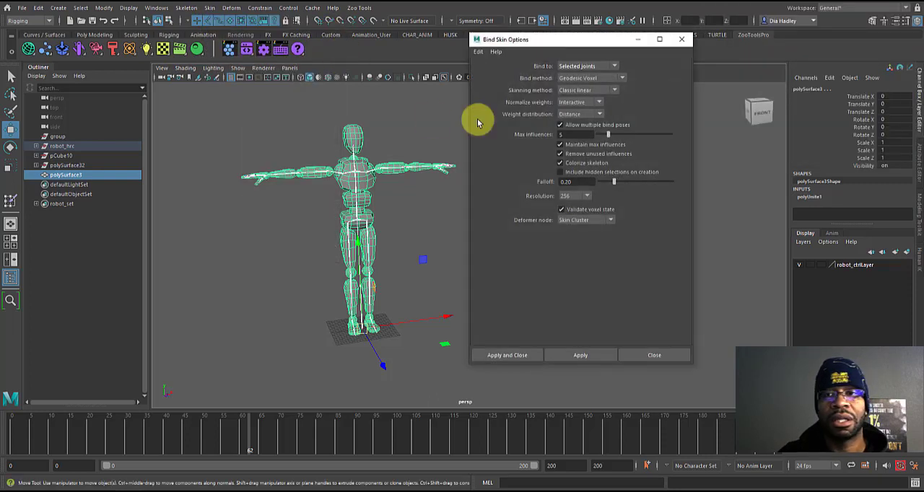
left_click(616, 67)
left_click(585, 73)
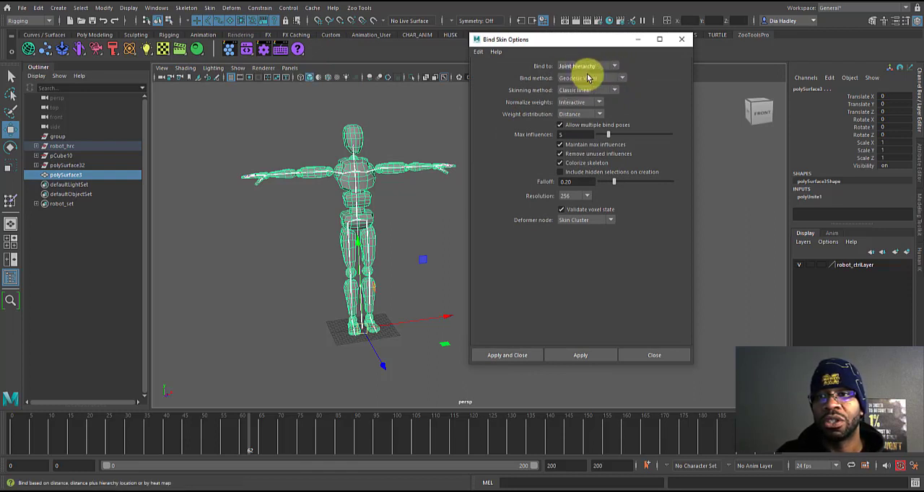
left_click(580, 355)
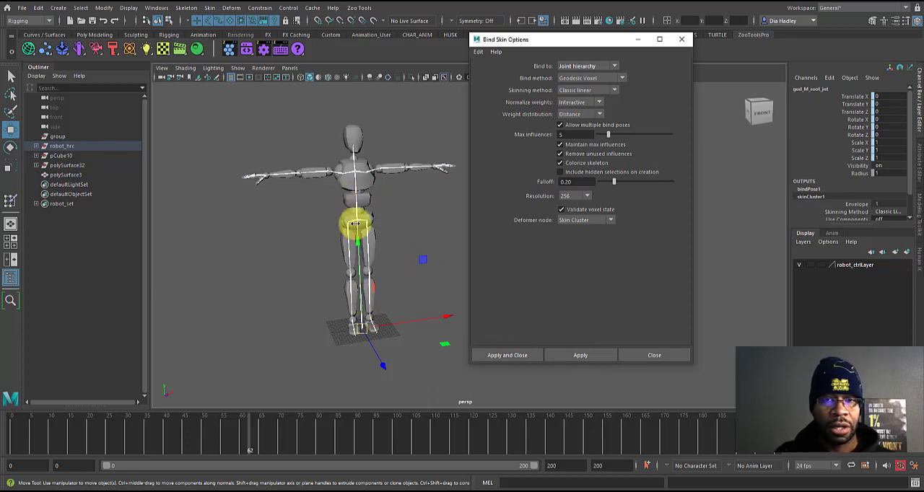
Step: Activate the Paint Skin Weights Tool on the bound robot mesh, enlarge its settings window, and dismiss the bind options
left_click(367, 200)
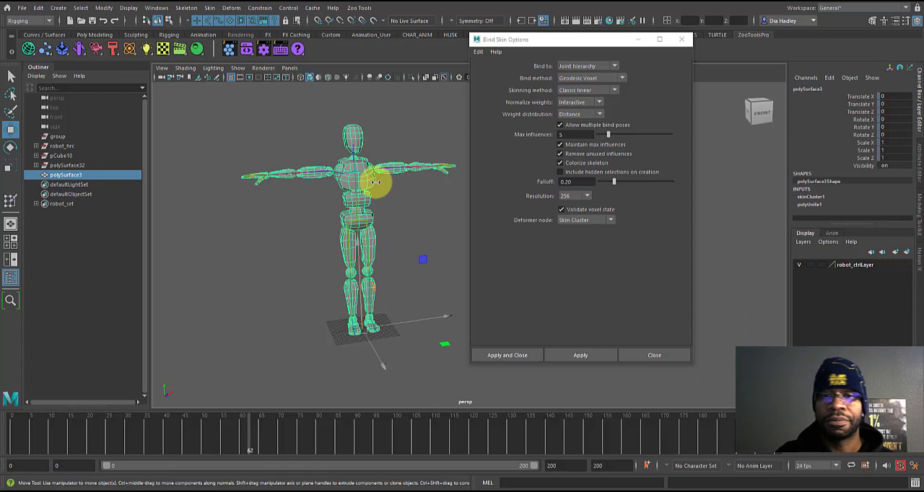
right_click_drag(368, 196, 330, 187)
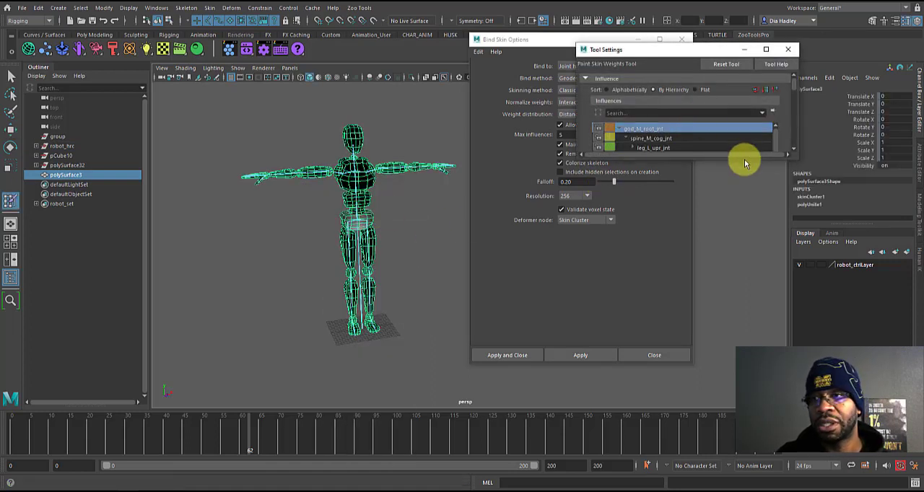
left_click_drag(742, 156, 723, 380)
left_click_drag(681, 52, 632, 27)
left_click(499, 197)
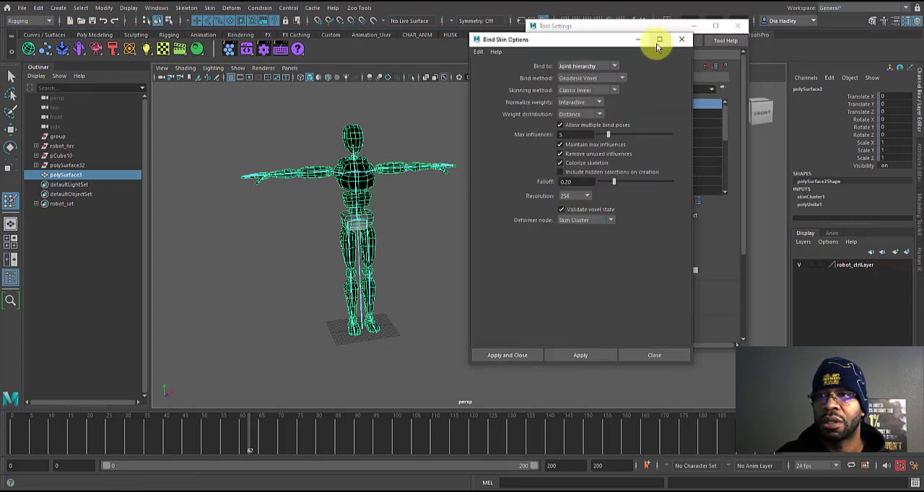
left_click(680, 39)
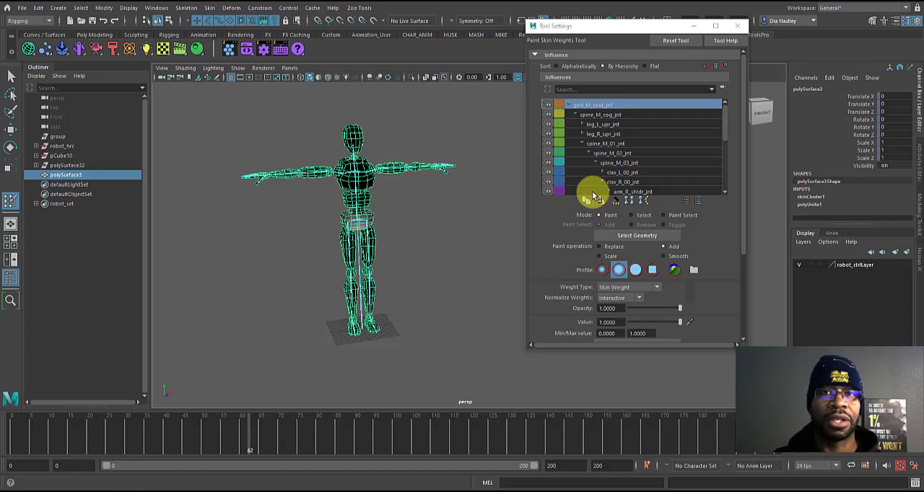
Step: Review the joint influences and the Gradient color ramp options of the Paint Skin Weights Tool
scroll(592, 191, "down", 1)
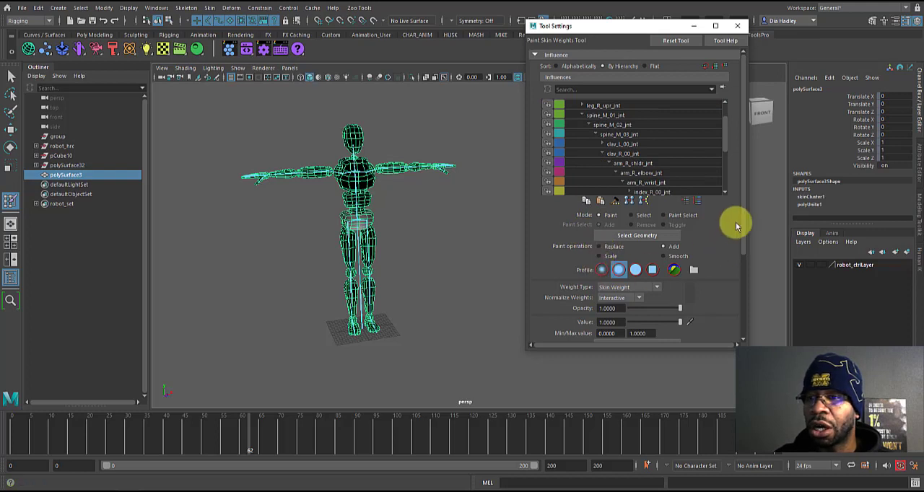
scroll(743, 231, "down", 4)
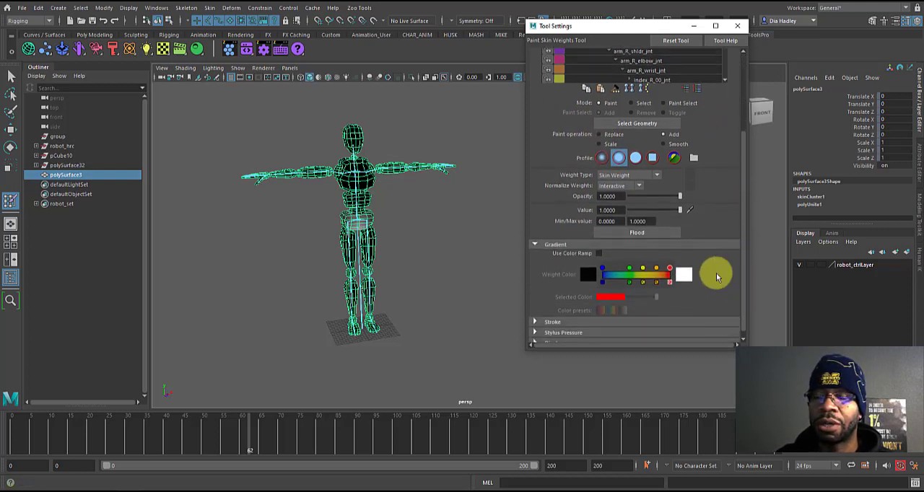
left_click(599, 254)
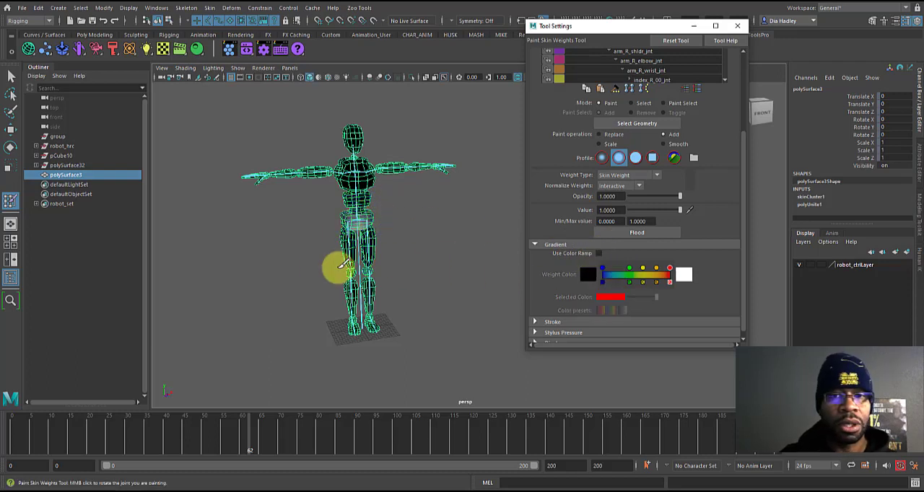
left_click_drag(418, 261, 398, 259, "alt")
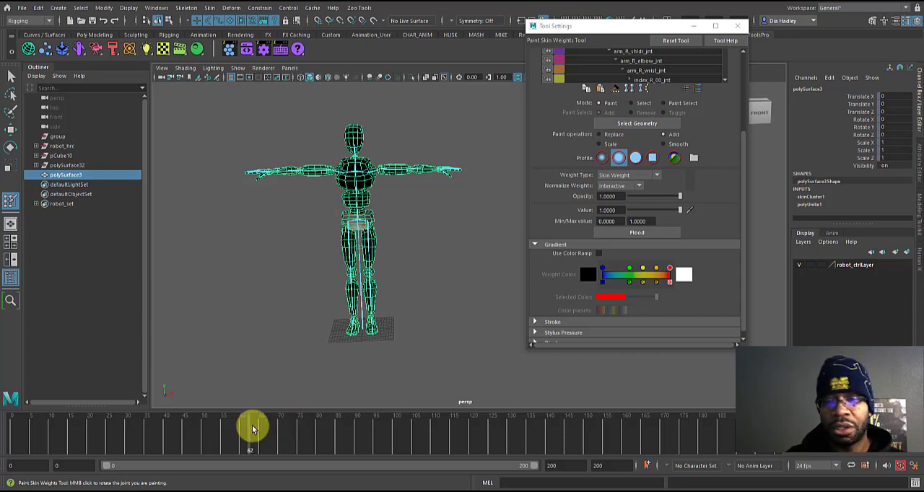
Step: Return to the Move tool with nothing selected, showing the mesh and control curves and hiding the joints
left_click_drag(642, 27, 757, 32)
key("alt+2")
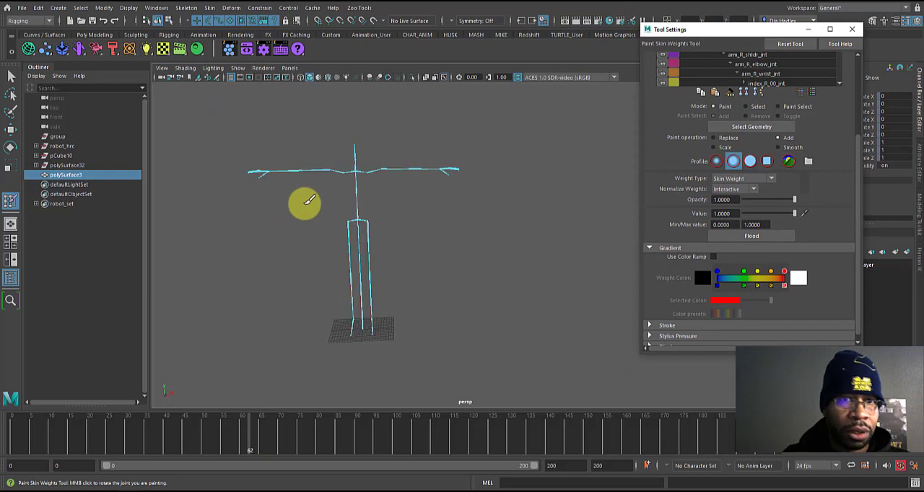
key("alt+2")
key("w")
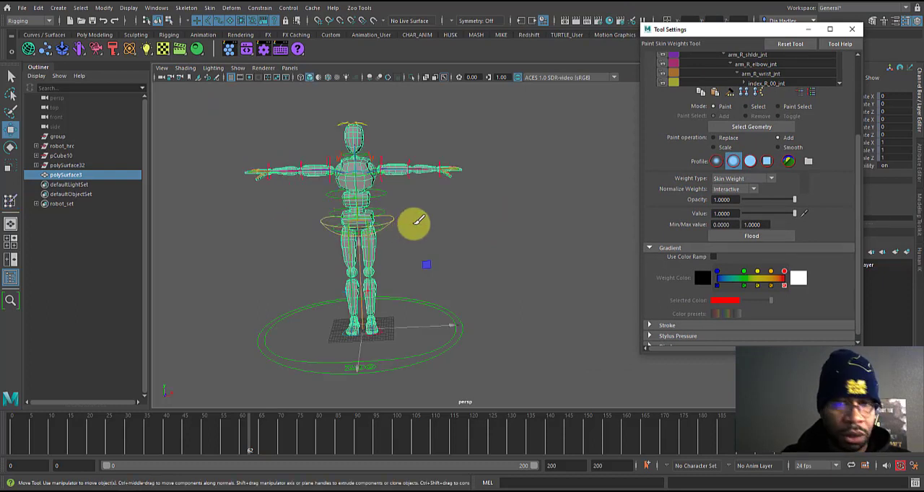
left_click(413, 223)
left_click(238, 67)
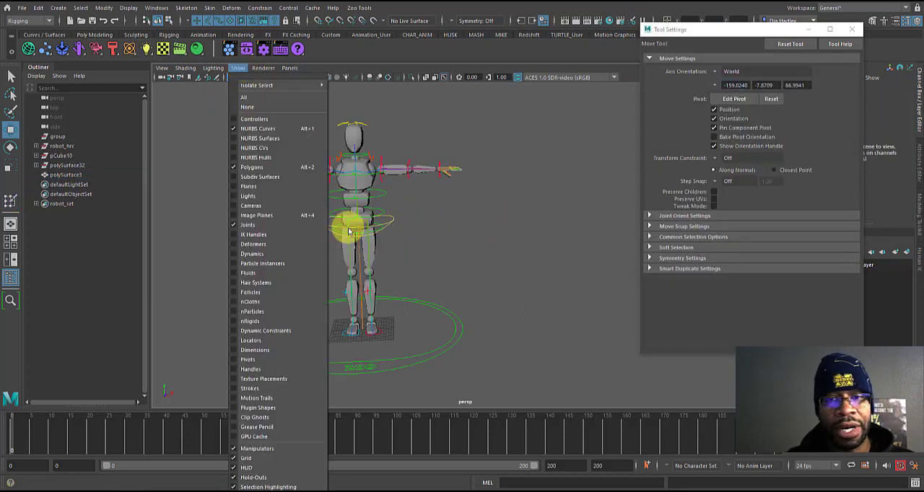
left_click(250, 225)
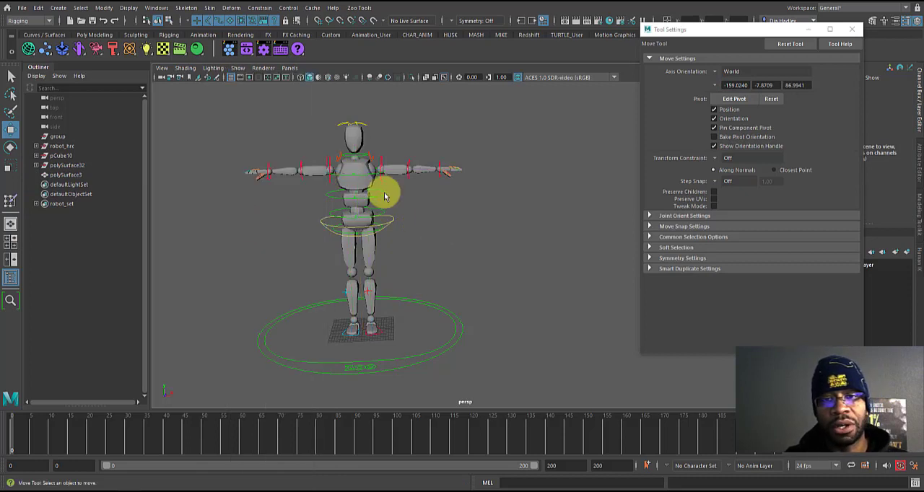
left_click(238, 68)
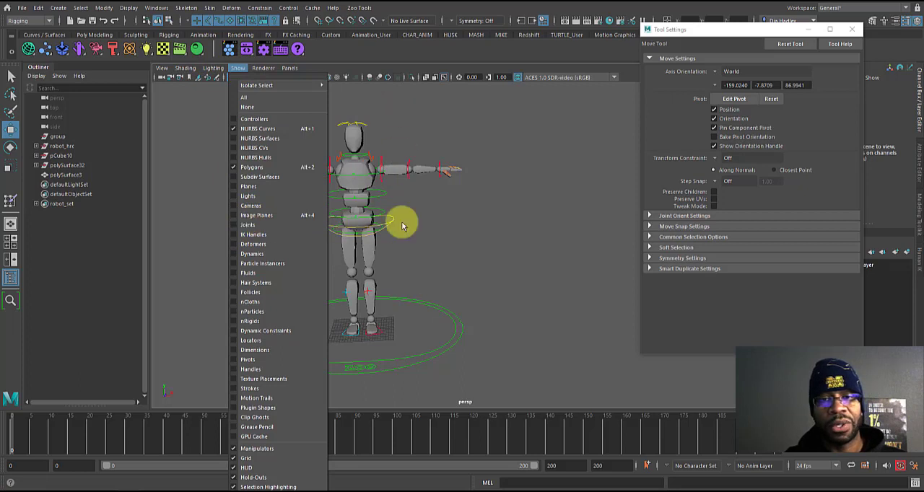
left_click(451, 318)
left_click_drag(351, 280, 292, 277, "alt")
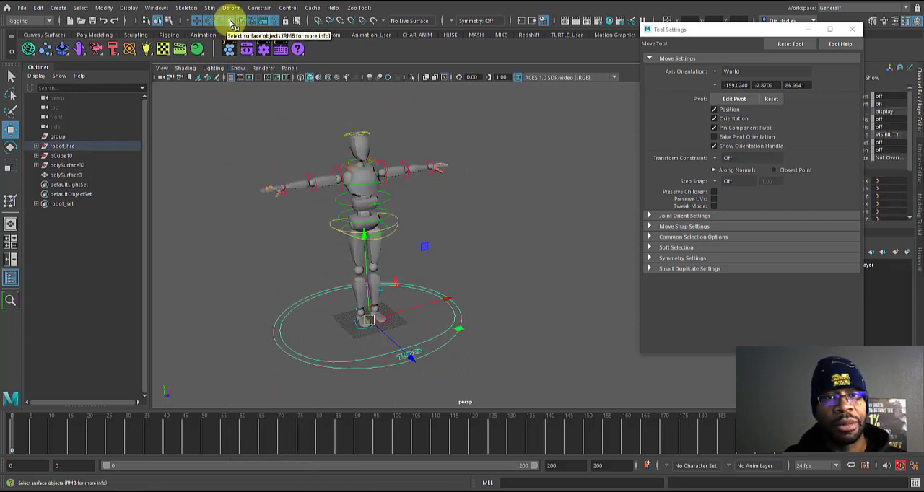
left_click_drag(381, 279, 375, 274, "alt")
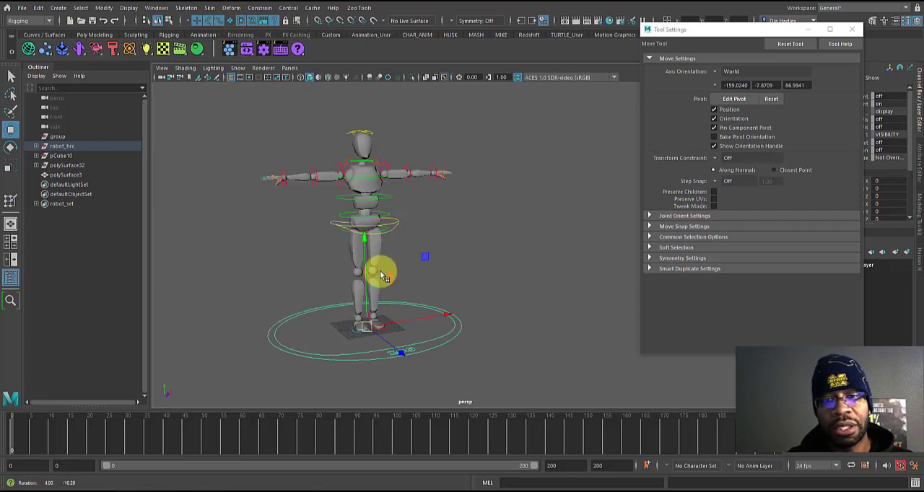
left_click(407, 245)
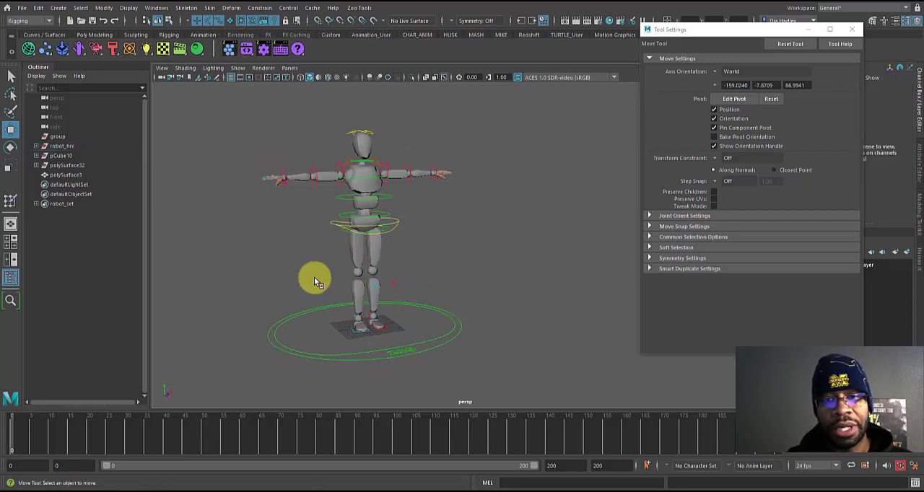
Step: Examine the rig's controls around the robot's torso, shoulders, arms and head up close
left_click(397, 222)
middle_click_drag(322, 290, 211, 346, "alt")
right_click_drag(291, 258, 410, 313, "alt")
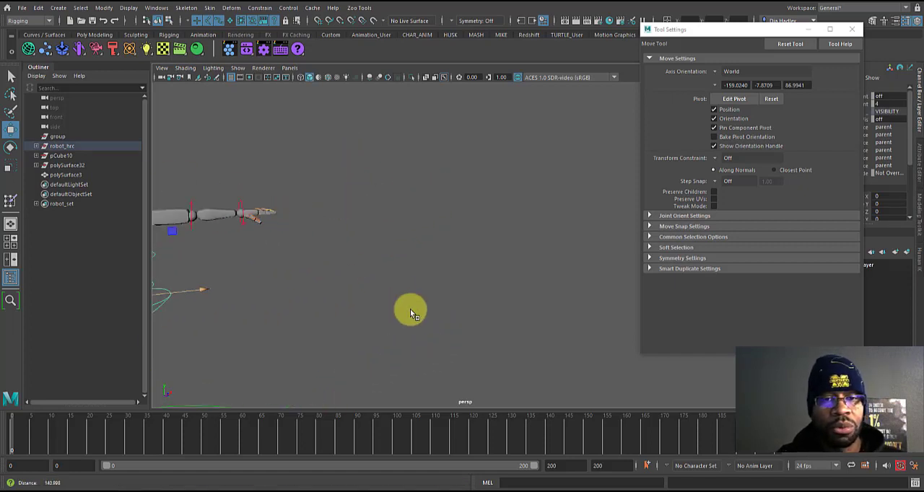
middle_click_drag(196, 246, 351, 264, "alt")
left_click_drag(351, 264, 340, 270, "alt")
right_click_drag(340, 270, 482, 315, "alt")
middle_click_drag(370, 263, 402, 276, "alt")
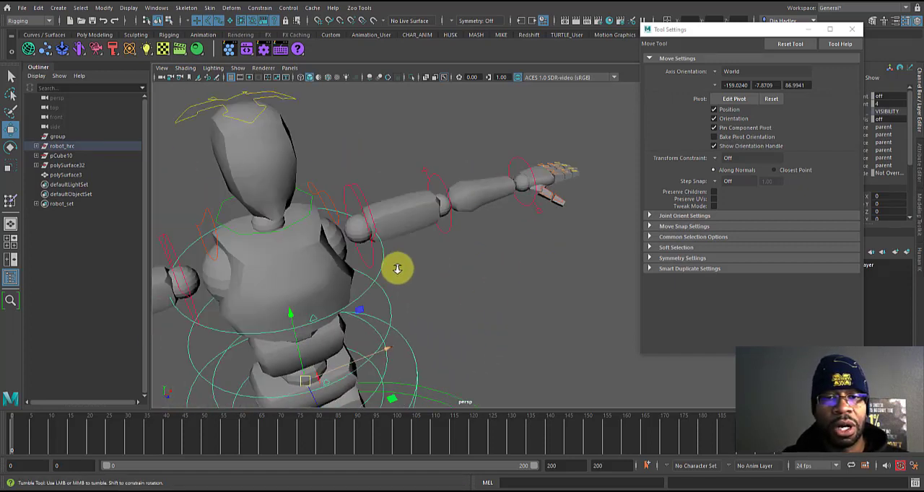
left_click_drag(397, 268, 409, 238, "alt")
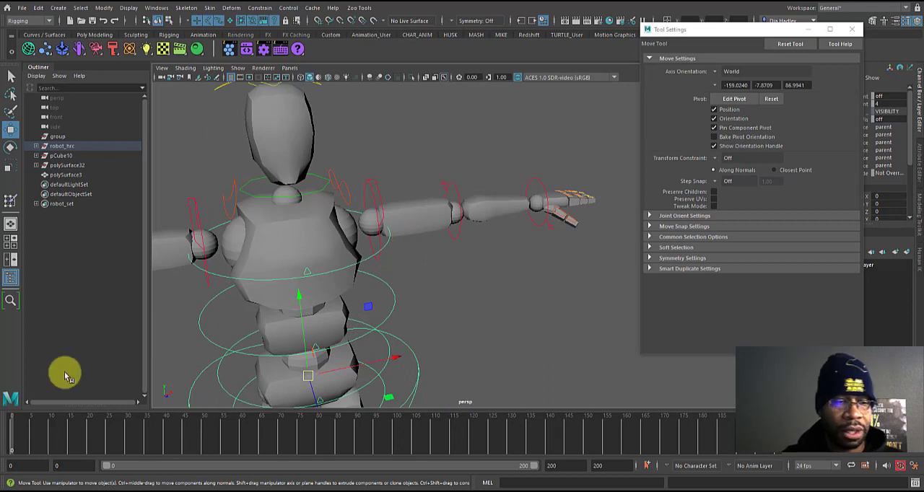
right_click_drag(399, 162, 382, 171, "alt")
left_click_drag(367, 171, 391, 196)
right_click_drag(395, 176, 276, 118, "alt")
right_click_drag(340, 135, 263, 133, "alt")
Step: Set a keyframe on all of the rig's controls at frame 0 and advance the timeline to frame 5
left_click_drag(238, 104, 572, 438)
key("s")
left_click_drag(12, 439, 32, 446)
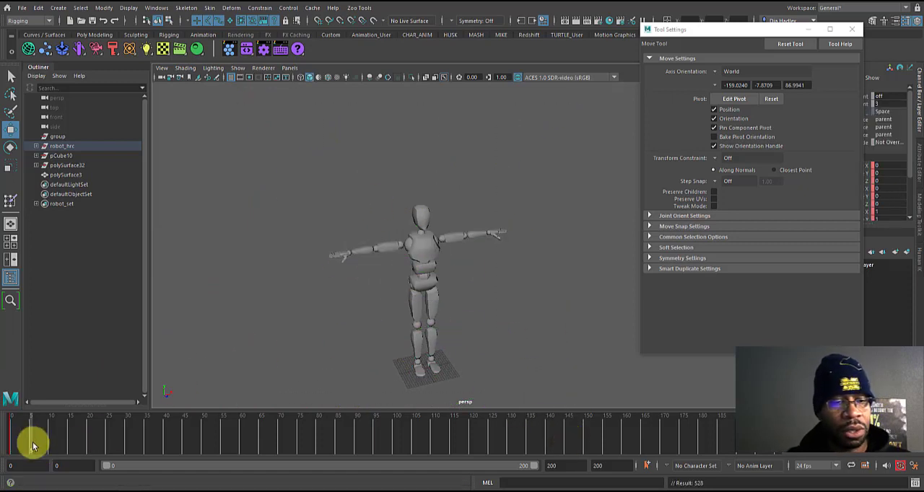
Step: Key all of the rig's controls every five frames up to frame 20 and shorten the playback range to end at frame 38
left_click(50, 429)
key("s")
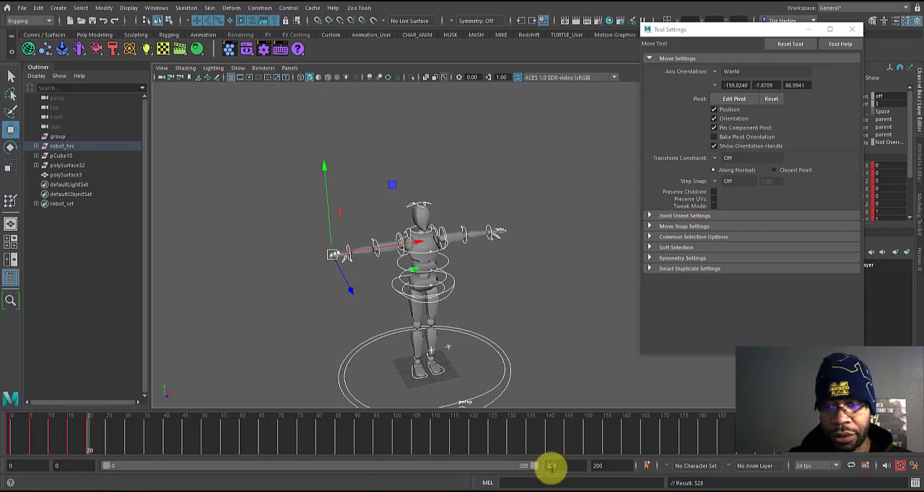
left_click_drag(535, 468, 196, 468)
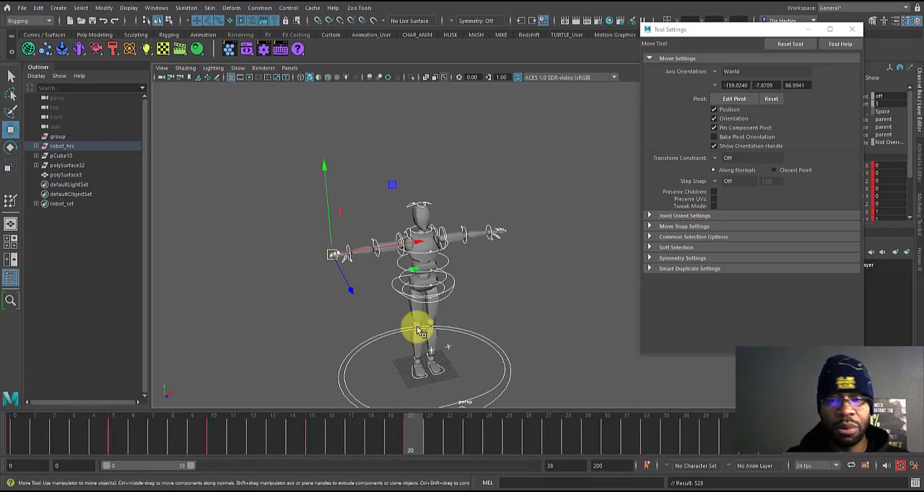
Step: Set keyframes on all of the rig's controls at frames 25 and 30
left_click_drag(412, 330, 456, 296, "alt")
left_click_drag(455, 443, 797, 448)
key("s")
key("s")
Step: At frame 2, rotate the robot's left shoulder control about -78° in Y to swing the arm forward
middle_click_drag(450, 295, 398, 249, "alt")
right_click_drag(399, 249, 588, 286, "alt")
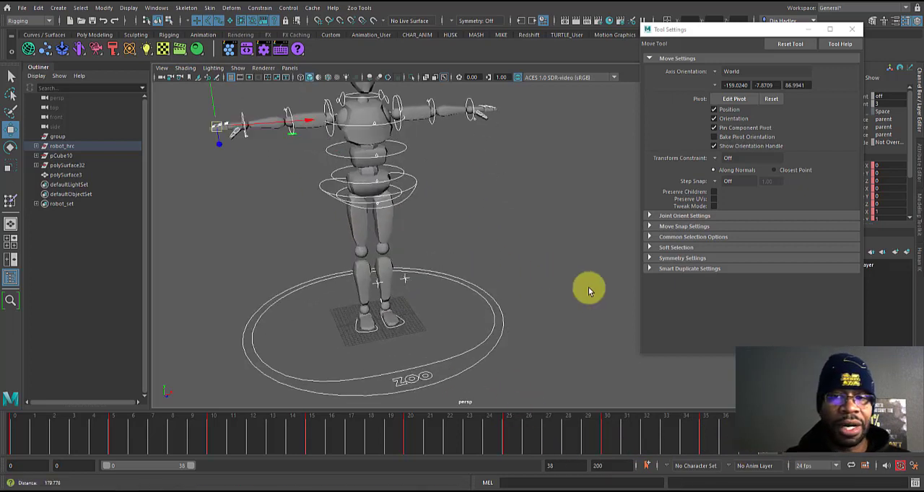
middle_click_drag(417, 218, 382, 323, "alt")
right_click_drag(382, 323, 494, 359, "alt")
middle_click_drag(330, 284, 454, 287, "alt")
right_click_drag(454, 286, 408, 286, "alt")
middle_click_drag(517, 288, 501, 283, "alt")
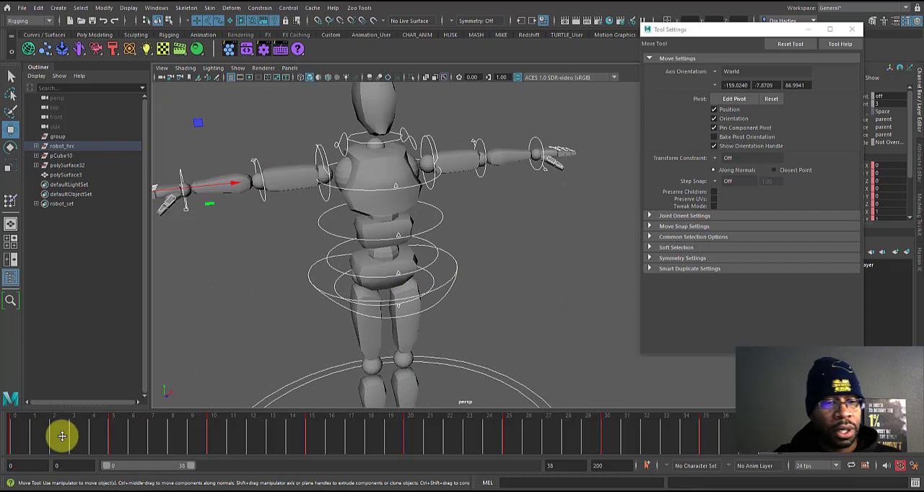
left_click_drag(55, 426, 86, 418)
left_click(477, 205)
left_click(423, 152)
left_click_drag(423, 151, 371, 129, "alt")
key("e")
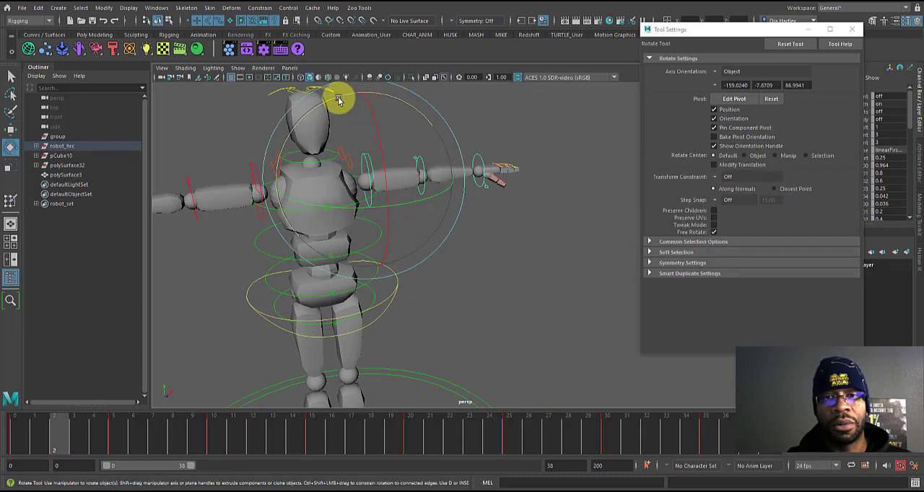
left_click_drag(402, 202, 303, 231)
Step: At frame 7, rotate the robot's left elbow control to bend the forearm forward
left_click_drag(120, 430, 157, 437)
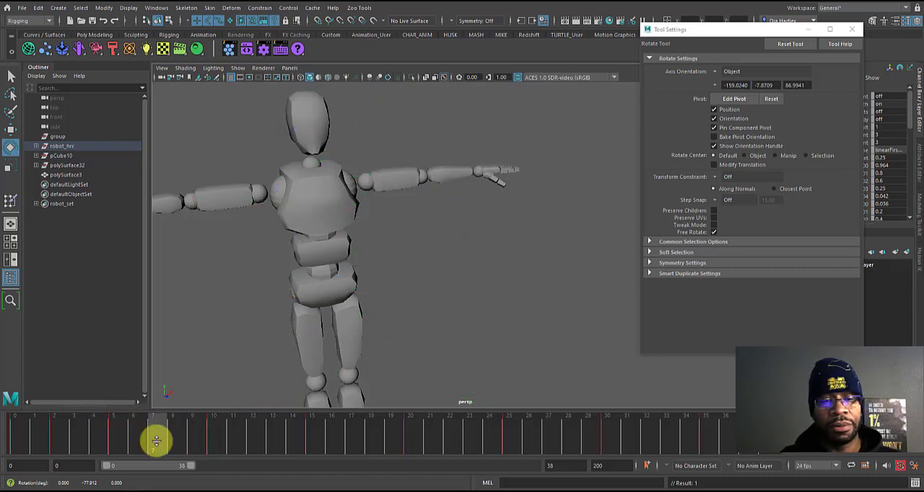
left_click(411, 182)
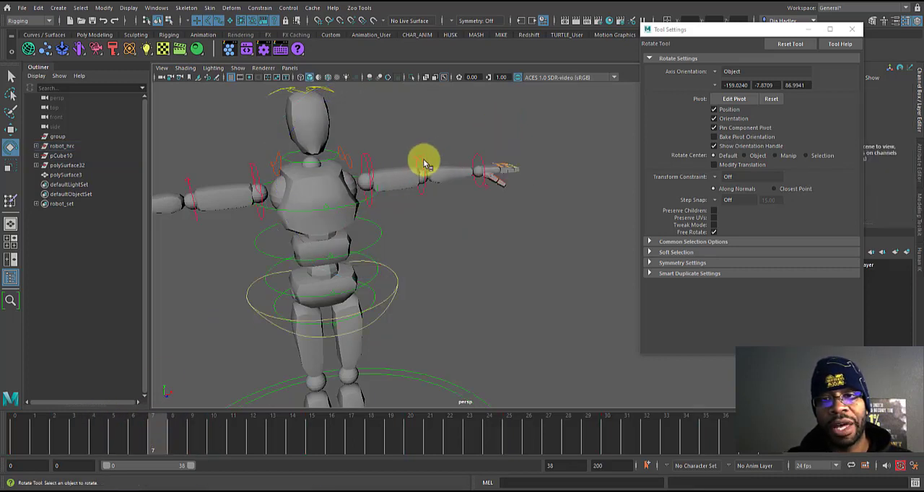
left_click(425, 160)
left_click_drag(450, 198, 343, 241)
Step: At frame 13, rotate the robot's left wrist control about 79° in Z to bend the hand
left_click_drag(252, 436, 273, 433)
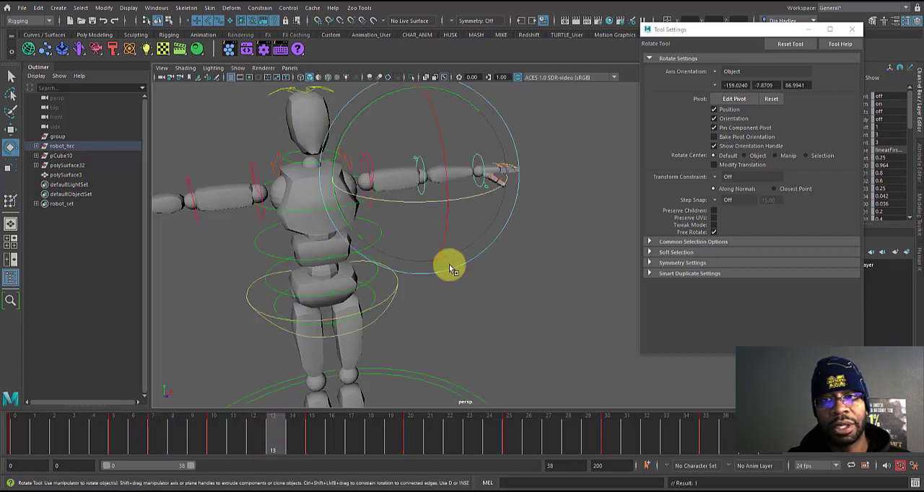
left_click(555, 171)
left_click(485, 162)
left_click_drag(489, 196, 378, 218)
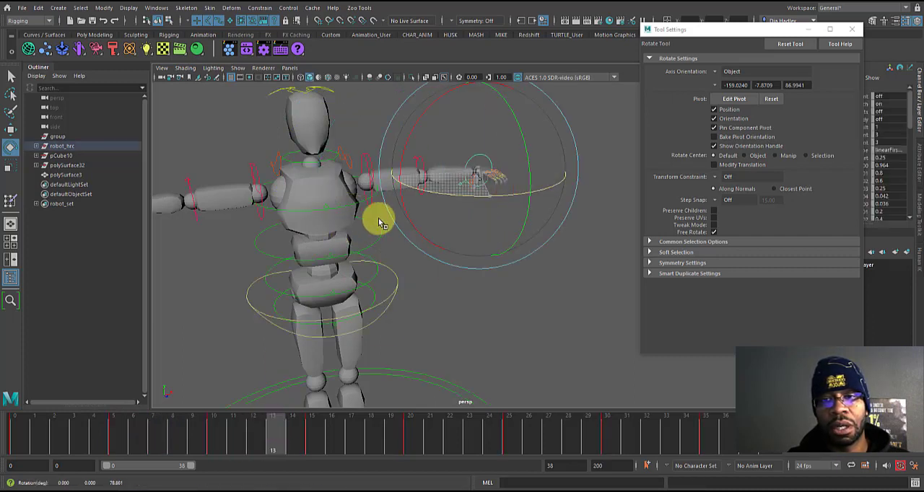
Step: At frame 17, rotate the robot's right shoulder control to swing the arm forward
left_click_drag(275, 429, 368, 439)
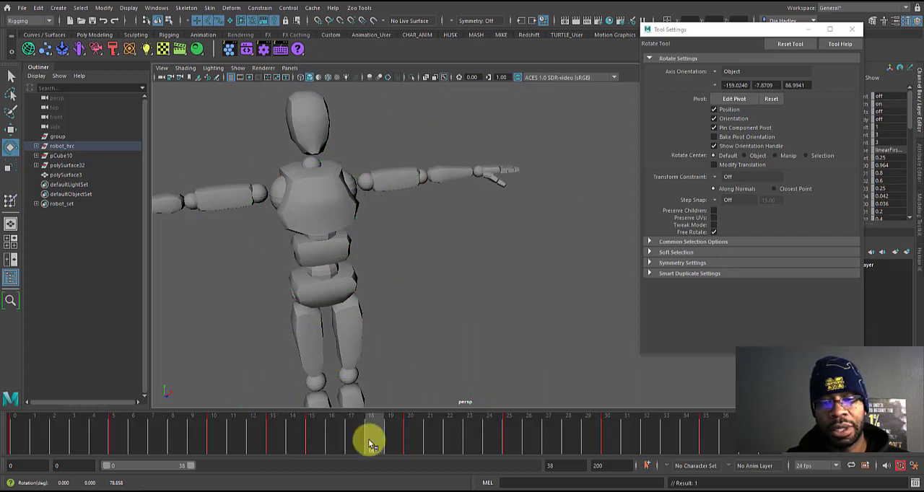
left_click_drag(299, 419, 371, 423)
right_click_drag(429, 293, 369, 233, "alt")
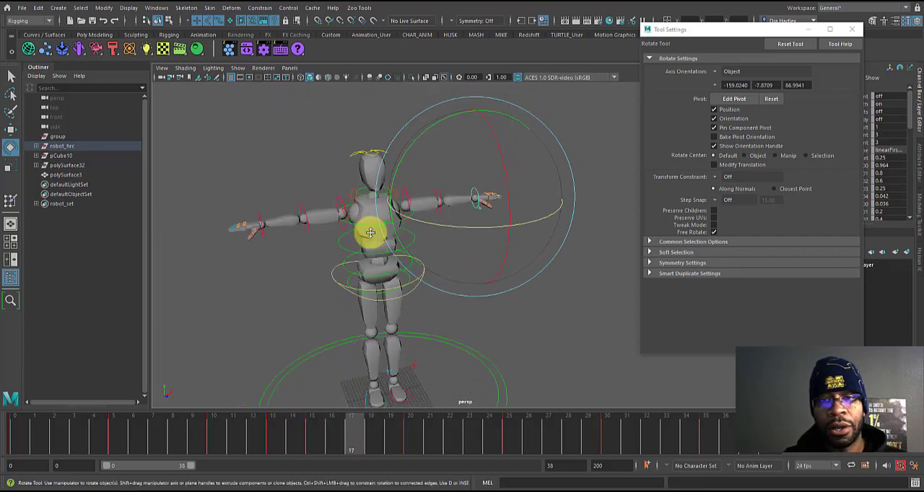
left_click(340, 201)
left_click_drag(304, 248, 430, 249)
Step: At frame 22, rotate the robot's right elbow control to bend the forearm forward
left_click(458, 433)
key("w")
key("e")
left_click_drag(289, 226, 392, 252)
Step: At frame 27, rotate the robot's right wrist control to bend the hand forward
left_click(549, 434)
left_click(251, 215)
key("w")
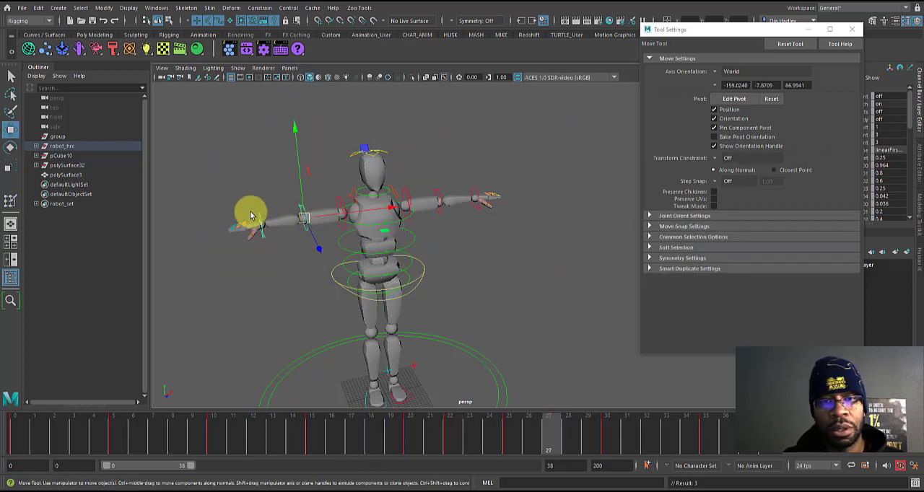
key("e")
left_click_drag(252, 248, 354, 262)
key("w")
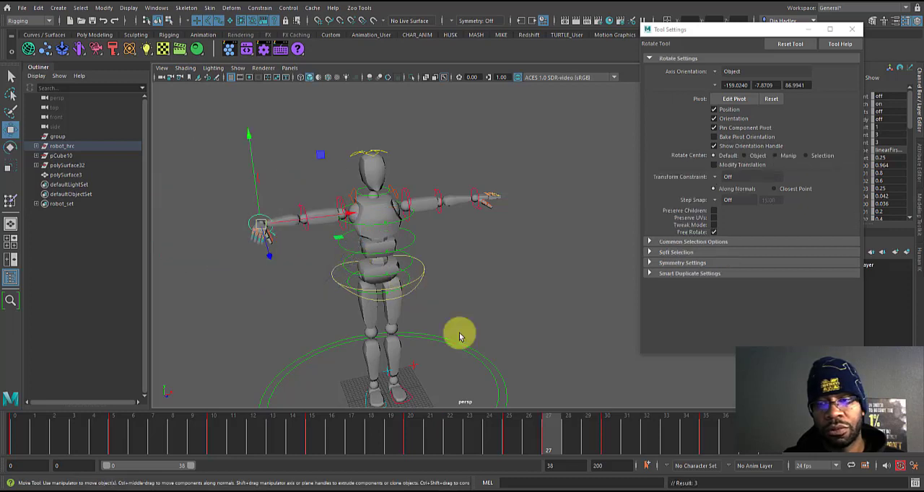
Step: At frame 32, rotate the head control about 88° in X to turn the head sideways, and clear the selection
left_click(647, 437)
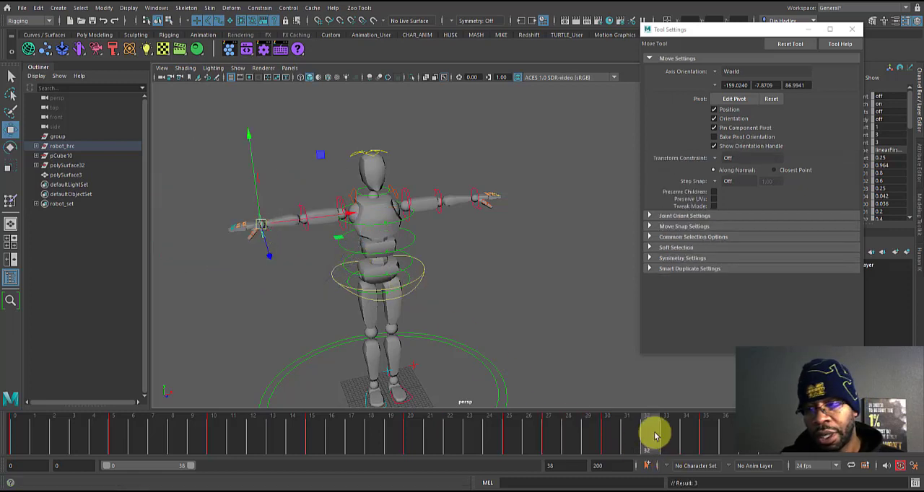
left_click(386, 155)
key("e")
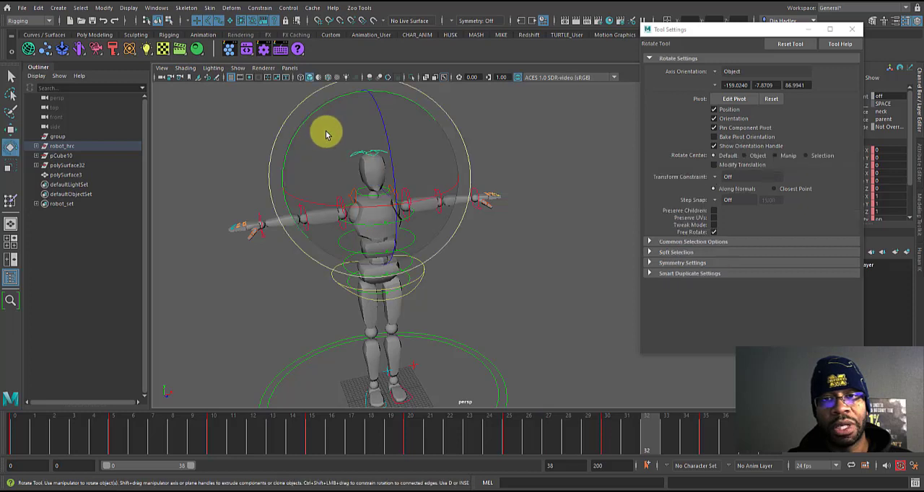
left_click_drag(310, 202, 444, 212)
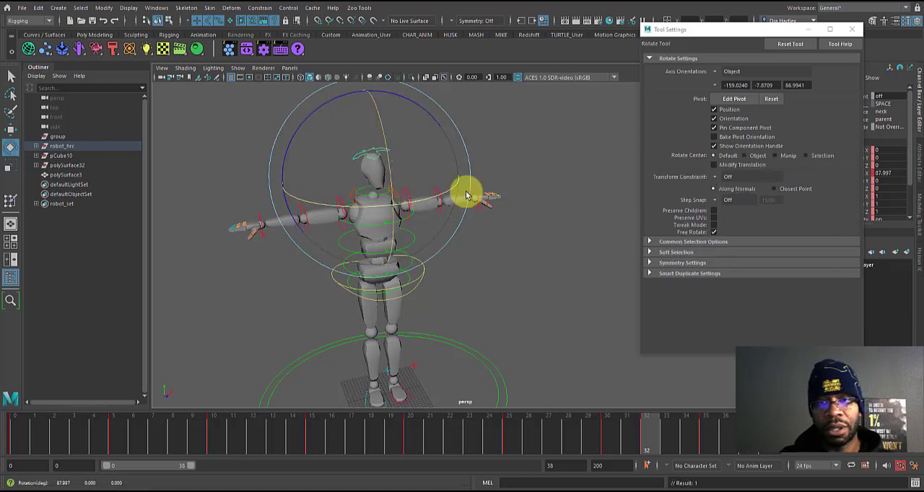
left_click_drag(505, 234, 521, 298, "alt")
left_click(546, 314)
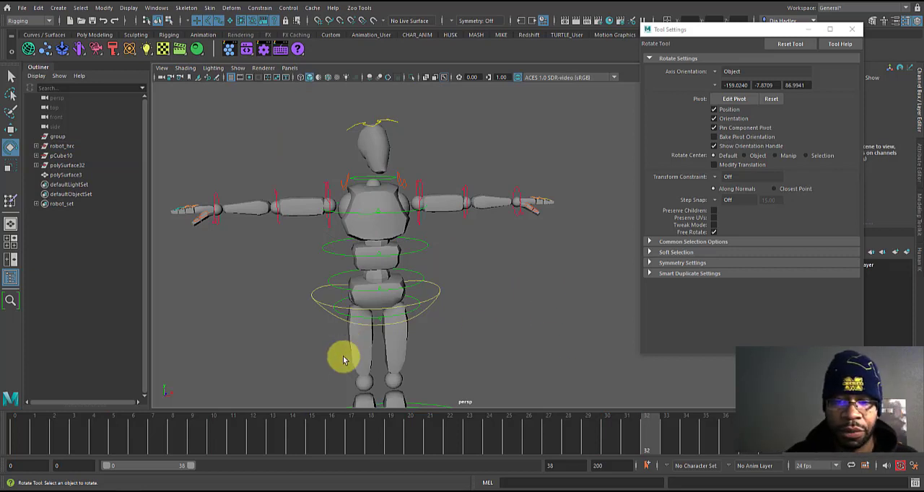
Step: Go to frame 8, select the robot mesh polySurface3 and start the Paint Skin Weights Tool on it
left_click_drag(74, 434, 177, 421)
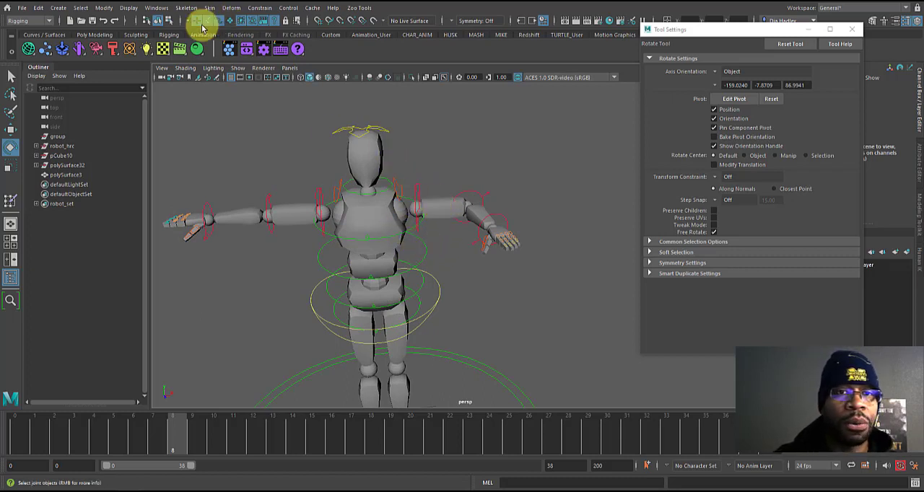
key("alt+1")
left_click(357, 149)
right_click_drag(357, 148, 337, 150)
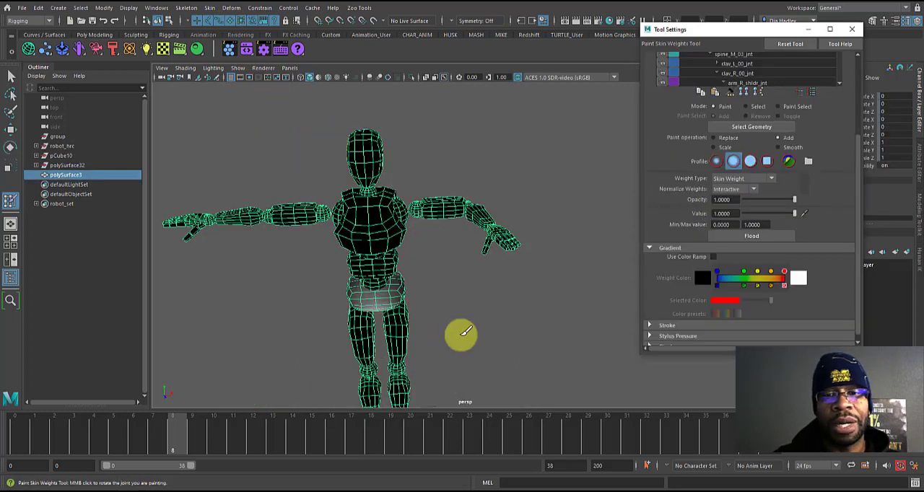
Step: Step through the arm poses to frame 22 and bring the Influences list of the Paint Skin Weights Tool into view
left_click_drag(440, 300, 378, 313, "alt")
left_click(273, 429)
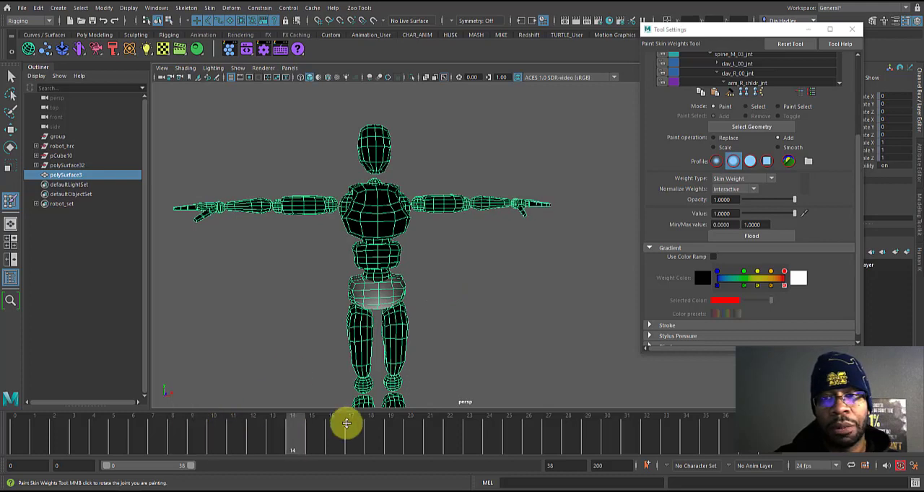
left_click_drag(781, 33, 736, 72)
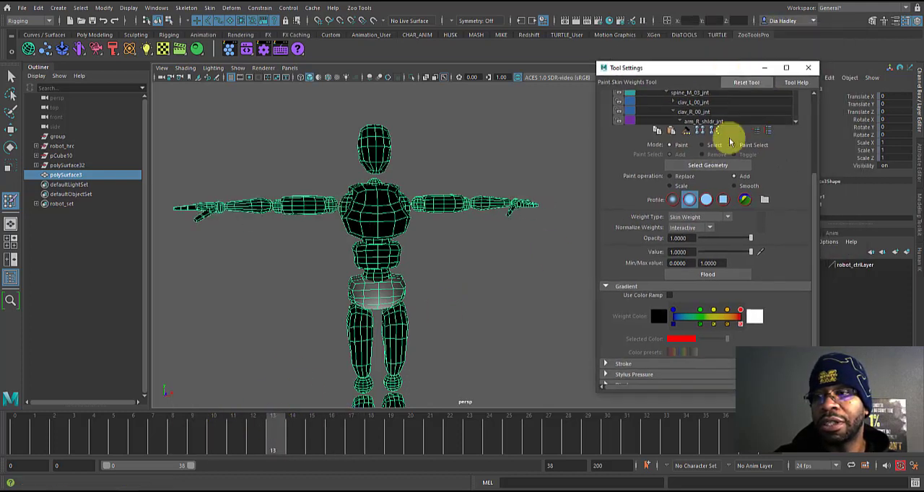
left_click_drag(814, 205, 788, 144)
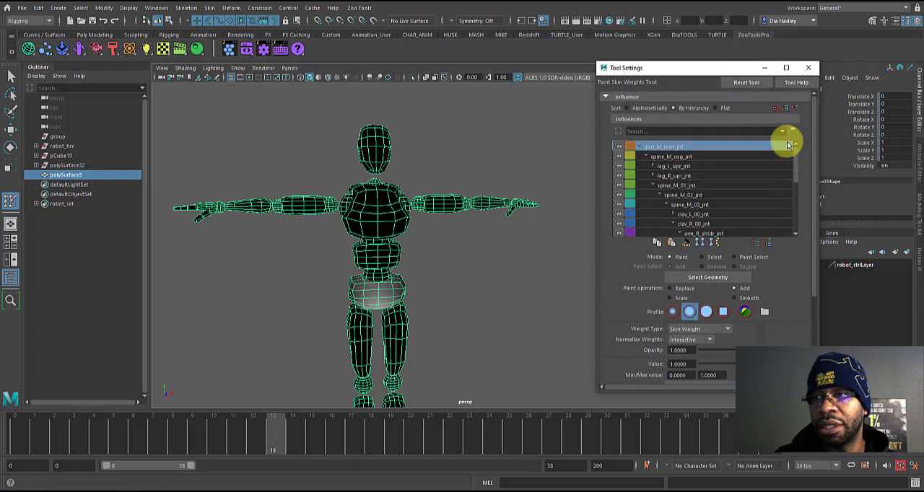
left_click_drag(359, 447, 449, 437)
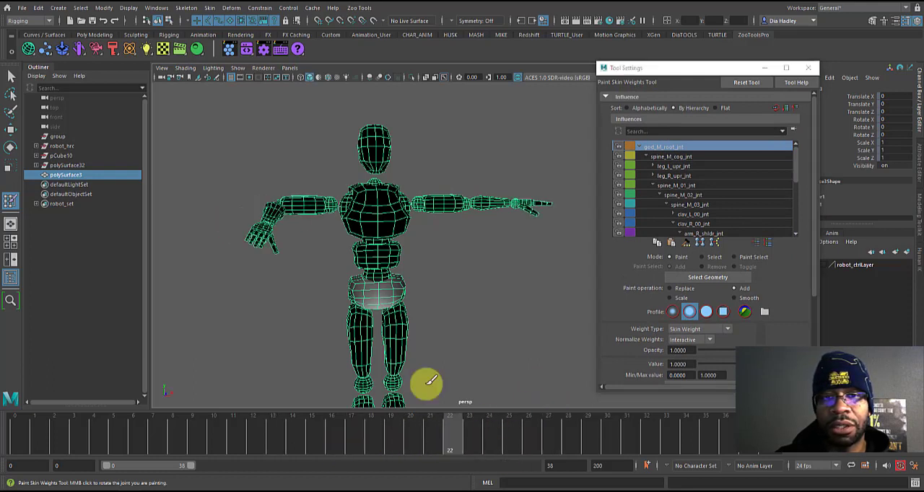
Step: Examine the skin weights of the spine, clavicle and right arm joints one after another at frame 22
left_click(670, 158)
left_click(677, 185)
left_click(681, 195)
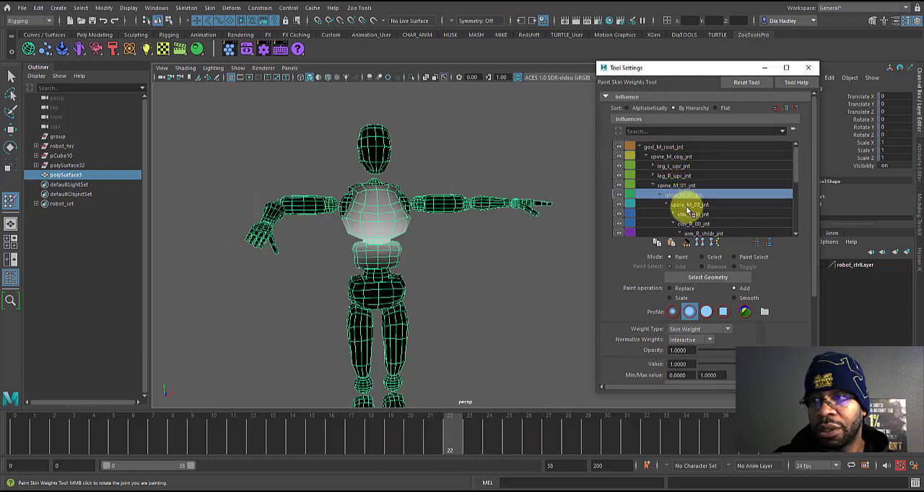
left_click(689, 215)
left_click(693, 225)
scroll(797, 183, "down", 2)
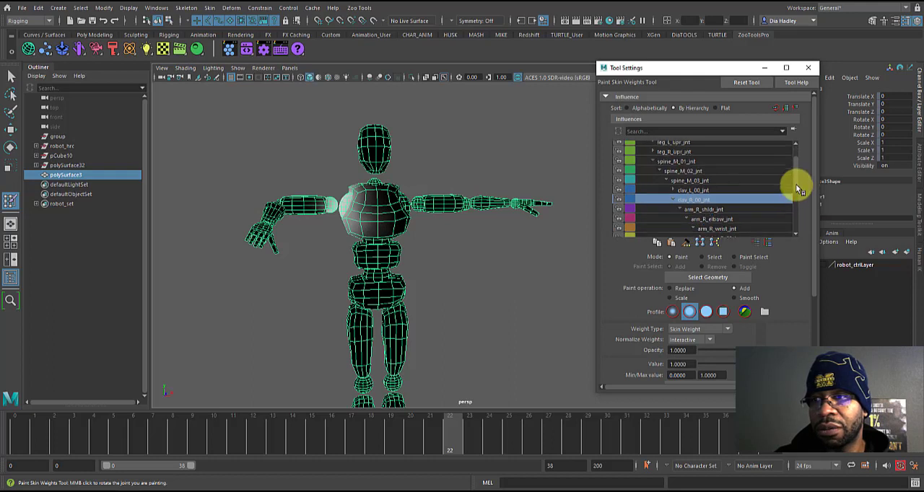
left_click(716, 195)
left_click(712, 205)
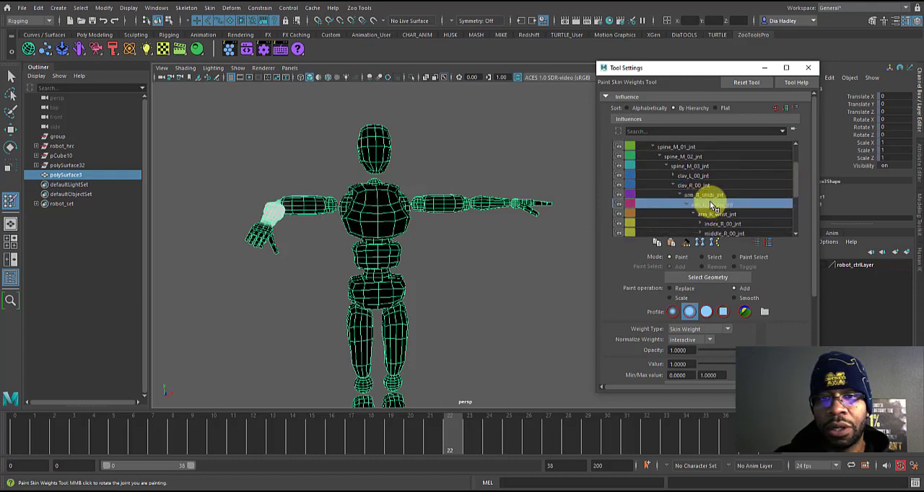
left_click(711, 195)
Step: Compare the weights of clav_R_00_jnt and arm_R_shldr_jnt around the robot's right shoulder
middle_click_drag(340, 205, 479, 202)
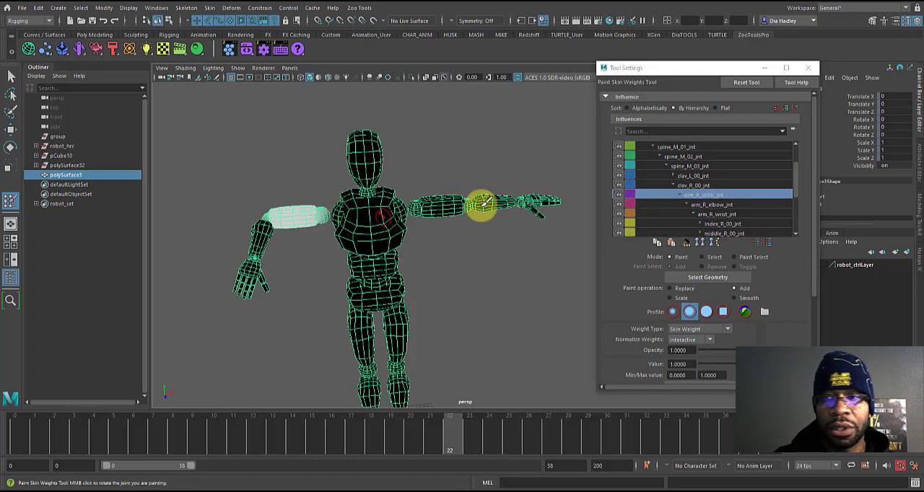
left_click(696, 186)
left_click(699, 194)
left_click(700, 186)
left_click(702, 195)
left_click(703, 186)
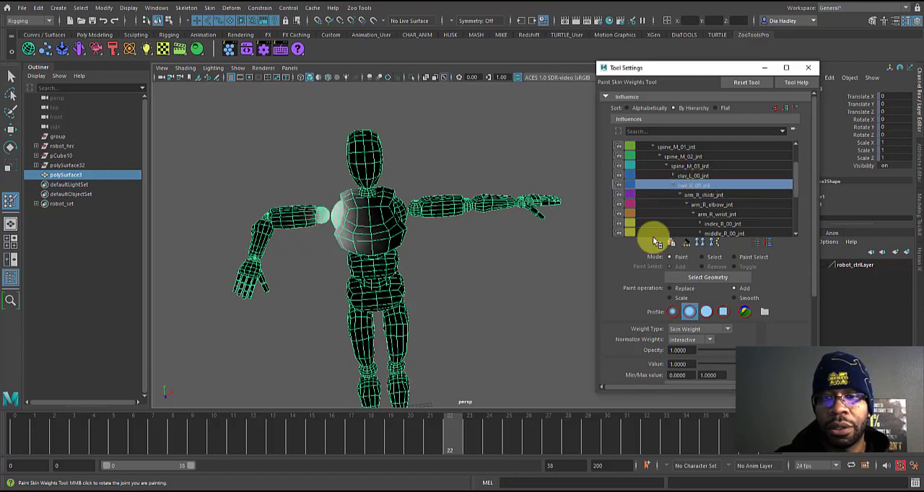
Step: Inspect the arm_R_shldr_jnt weights and the right shoulder deformation from above and behind at frames 17 and 20
left_click_drag(463, 431, 351, 452)
left_click_drag(451, 249, 522, 225, "alt")
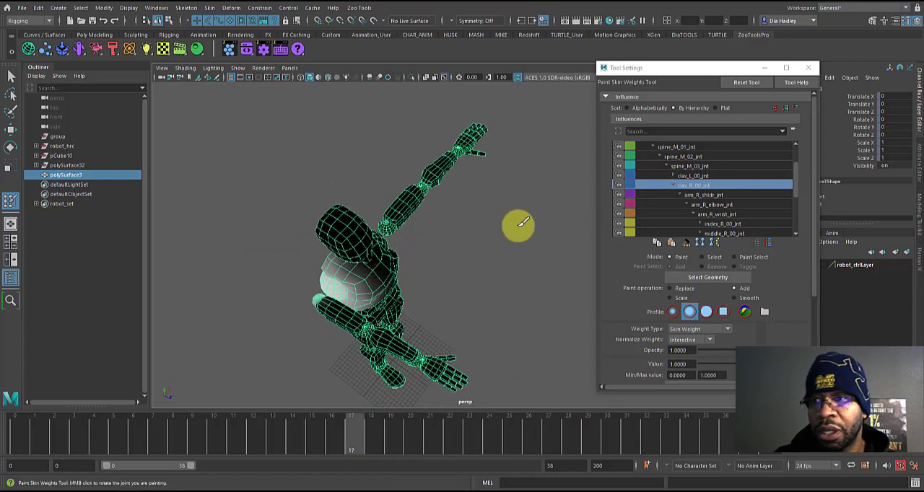
left_click(694, 195)
left_click_drag(331, 289, 419, 226, "alt")
right_click_drag(420, 225, 471, 263, "alt")
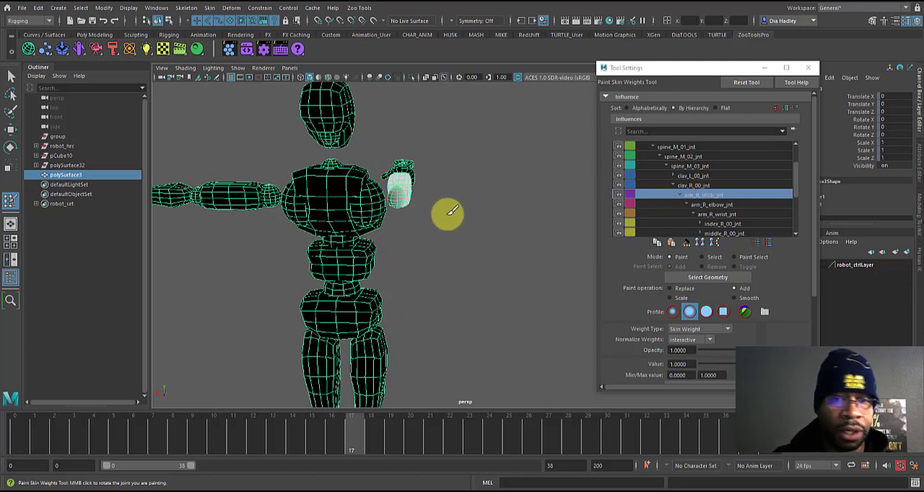
left_click_drag(452, 182, 394, 216, "alt")
left_click_drag(381, 433, 414, 435)
mouse_move(387, 200)
left_mouse_down("alt")
mouse_move(404, 231)
mouse_move(390, 199)
left_mouse_up("alt")
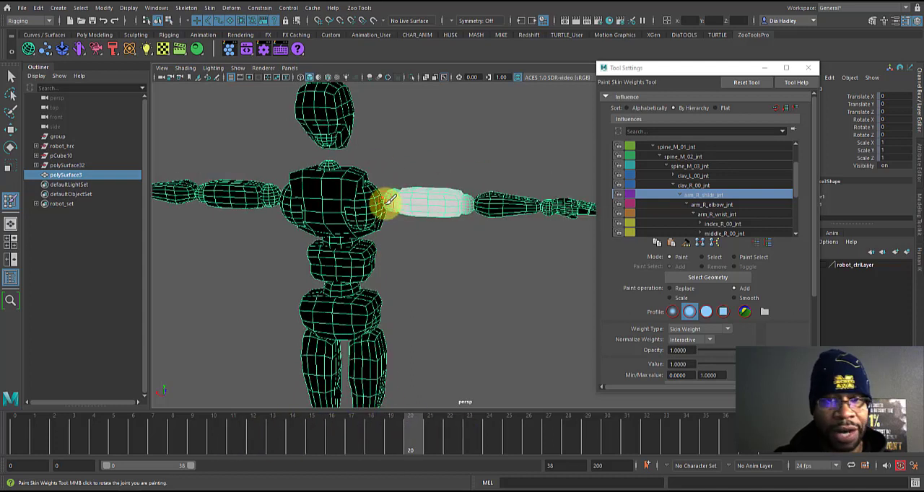
Step: Test the robot's right clavicle control at frame 20 by rotating it about 16.5° in Z, and undo the rotation
key("w")
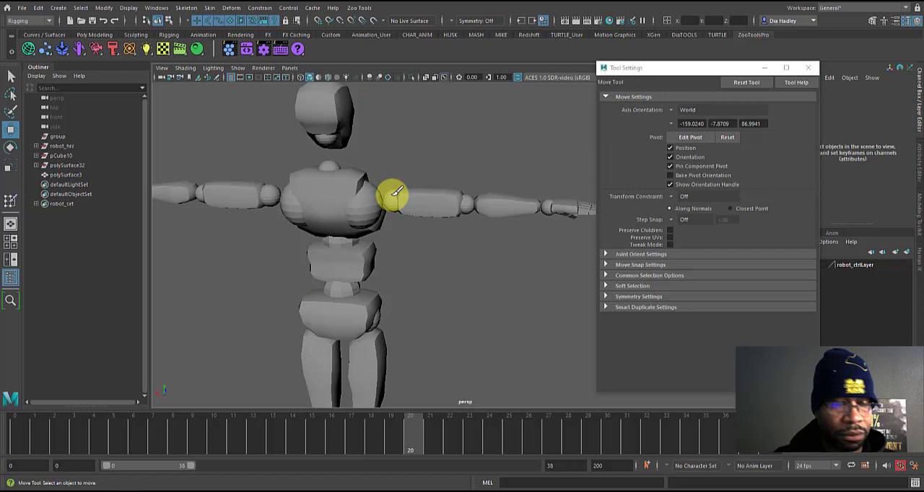
left_click(376, 163)
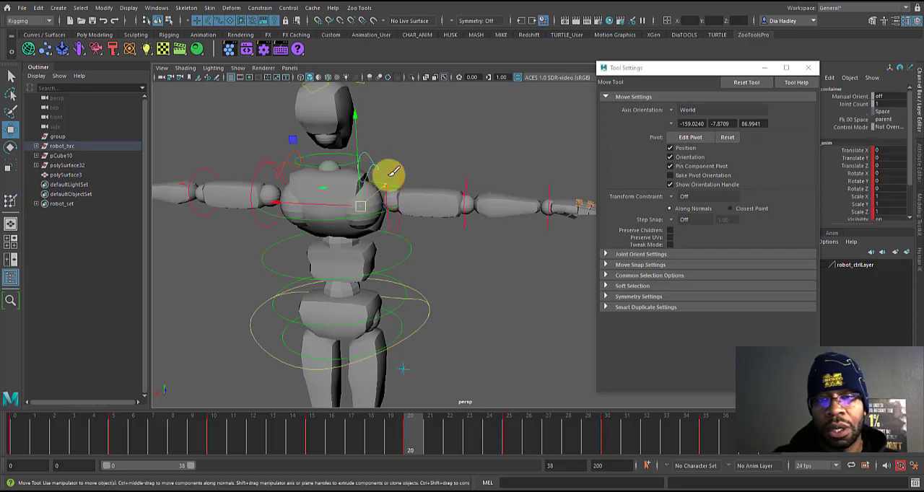
key("e")
left_click_drag(423, 156, 447, 152)
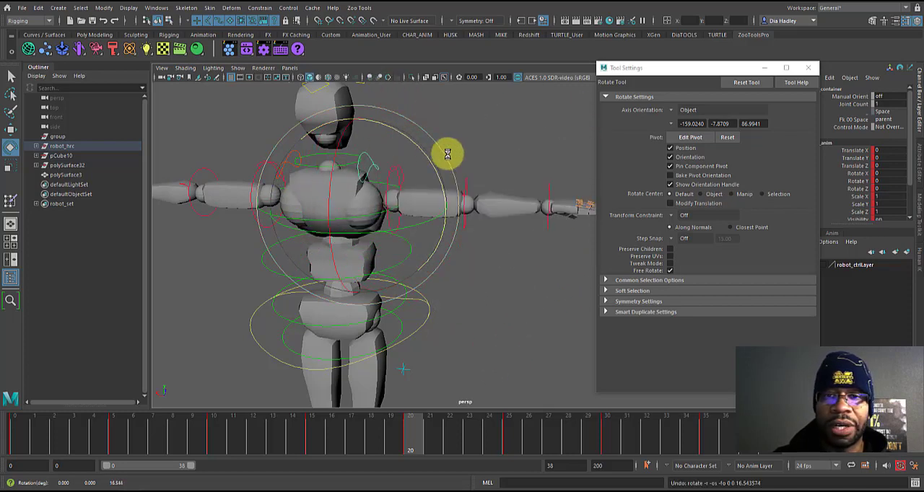
key("ctrl+z")
Step: Test the robot's right clavicle control at frame 20 with a free rotation on all axes, and undo the rotation
key("w")
left_click(400, 167)
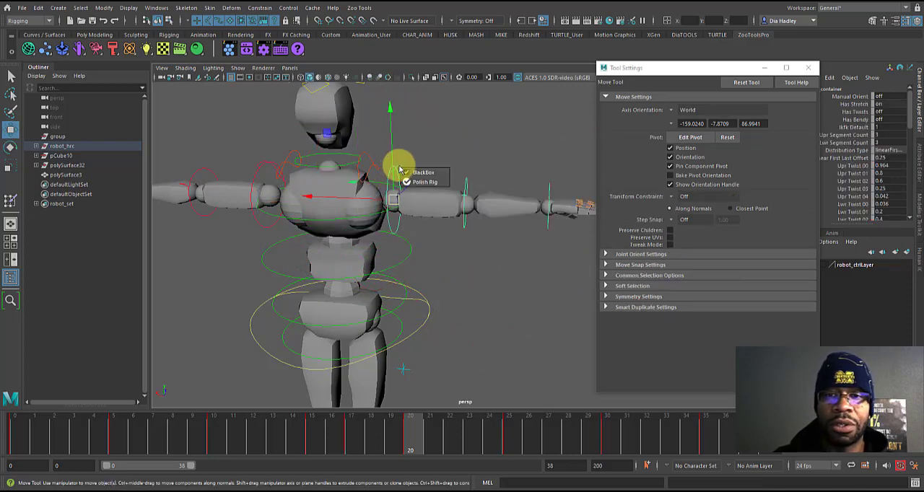
left_click(376, 164)
key("e")
left_click_drag(413, 151, 415, 198)
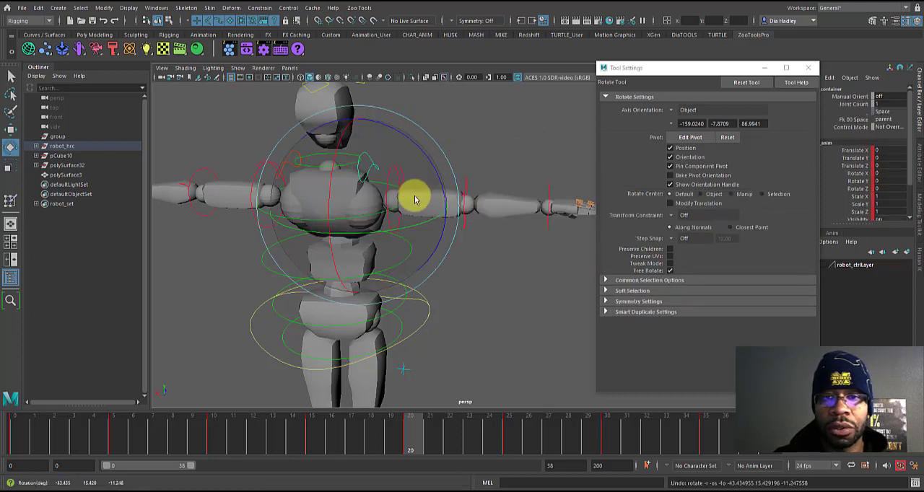
left_click(480, 135)
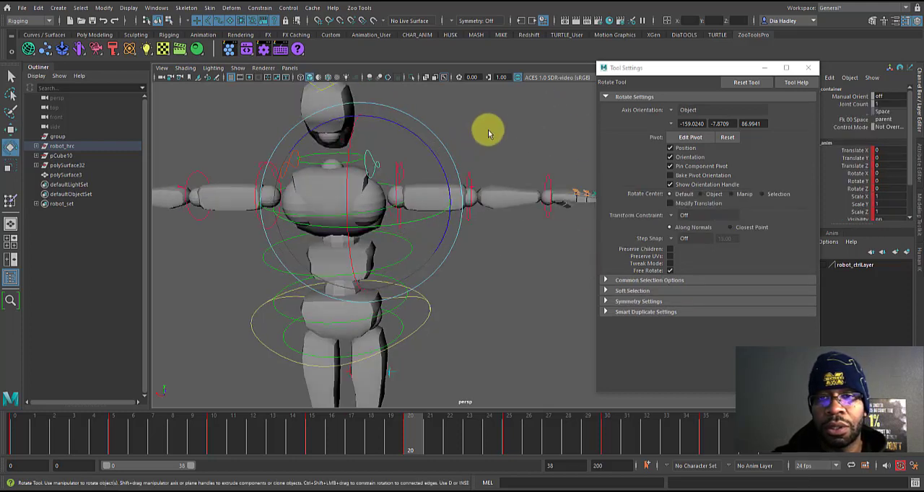
Step: Open Paint Skin Weights on polySurface3 and examine the arm_R_shldr_jnt weights while scrubbing back from frame 20 past frame 16
left_click(442, 202)
right_click(445, 199)
left_click(412, 183)
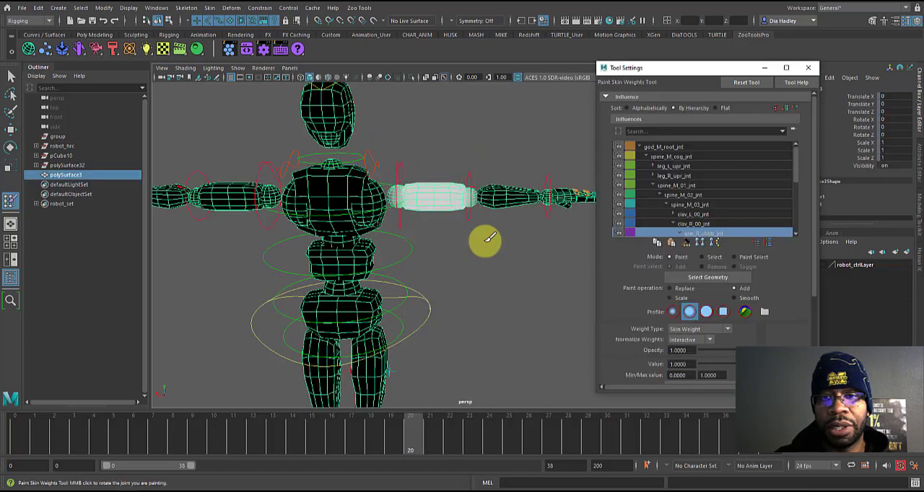
left_click_drag(397, 425, 389, 444)
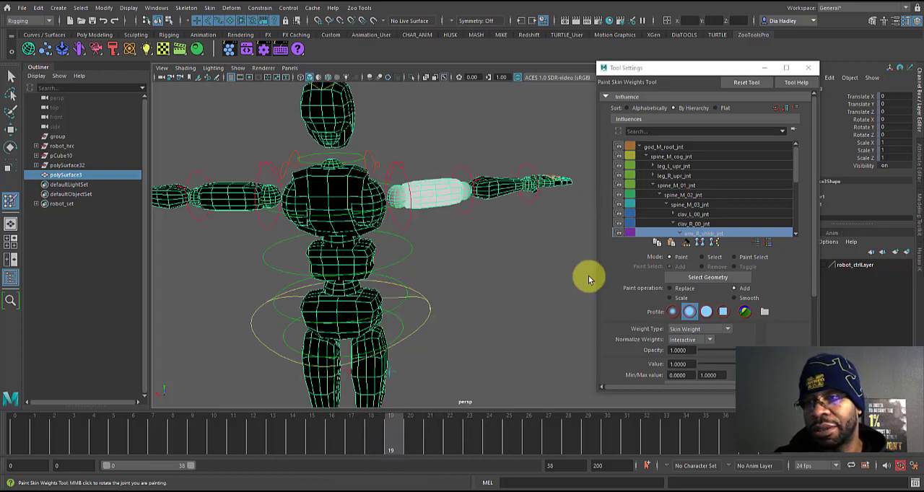
left_click_drag(505, 223, 371, 295, "alt")
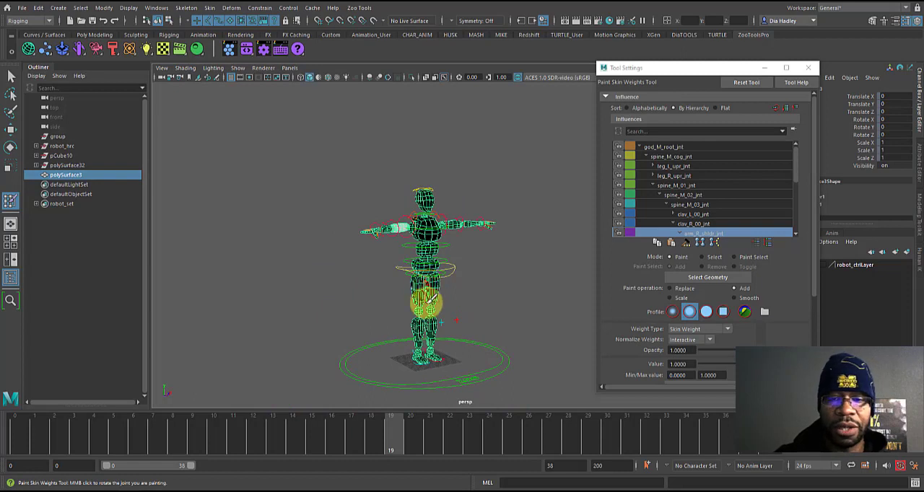
left_click_drag(392, 431, 332, 433)
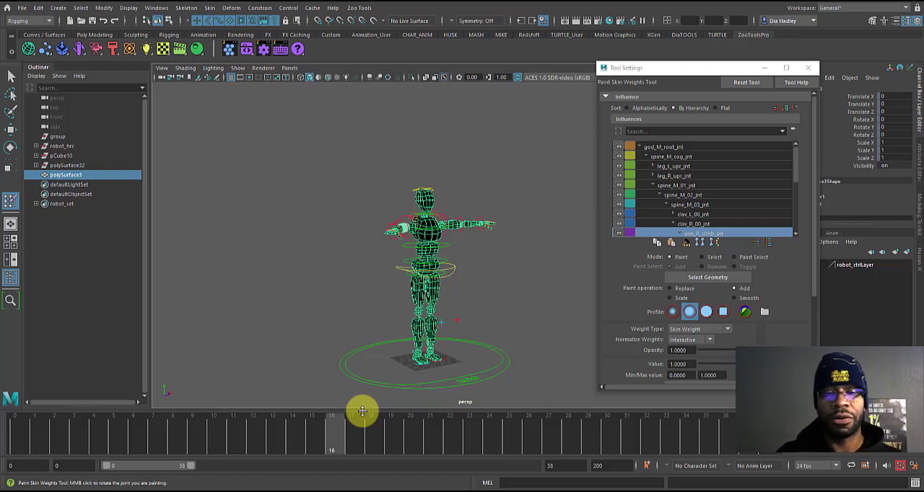
left_click_drag(323, 438, 277, 442)
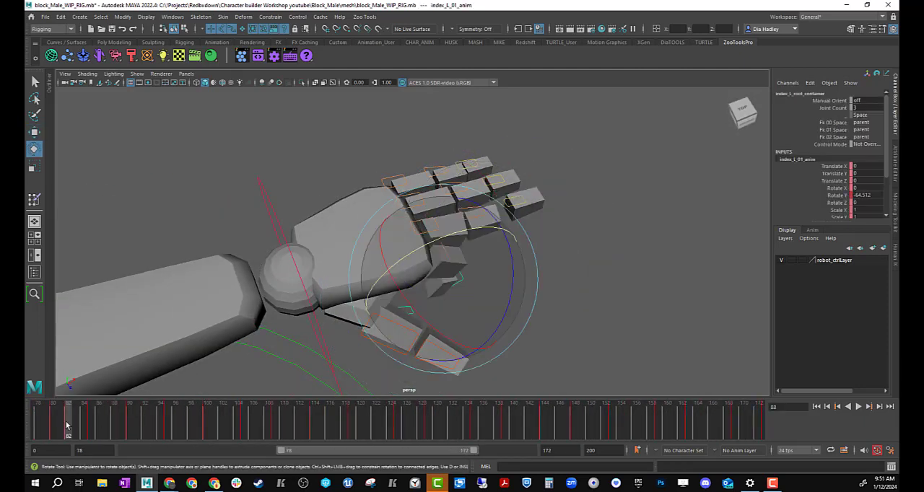
Step: Continue the finger test animation on the robot's right hand by editing the finger controls' timeline keys from frame 82
left_click(460, 280)
left_click(146, 427)
left_click(69, 427)
right_click(72, 427)
left_click(89, 282)
left_click_drag(70, 427, 183, 431)
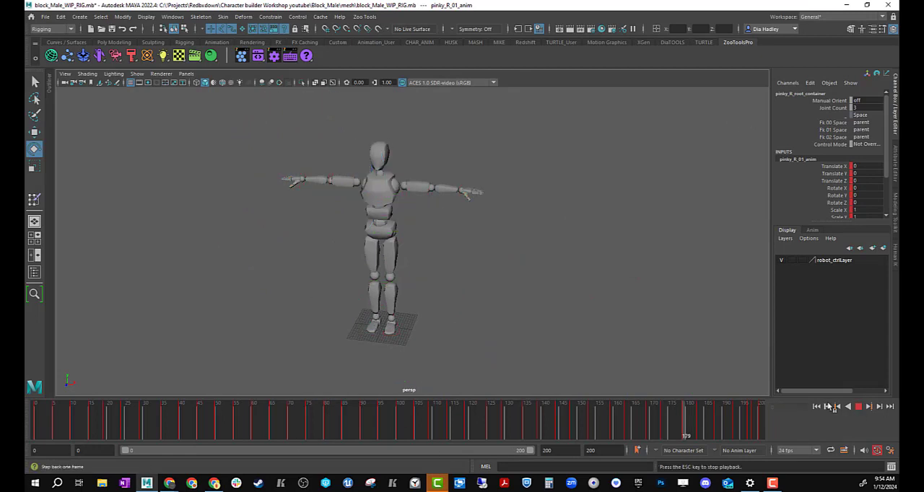
Step: Play back the keyed test animation from frame 0 and inspect the robot's movement from several angles and up close
left_click_drag(556, 452, 527, 460)
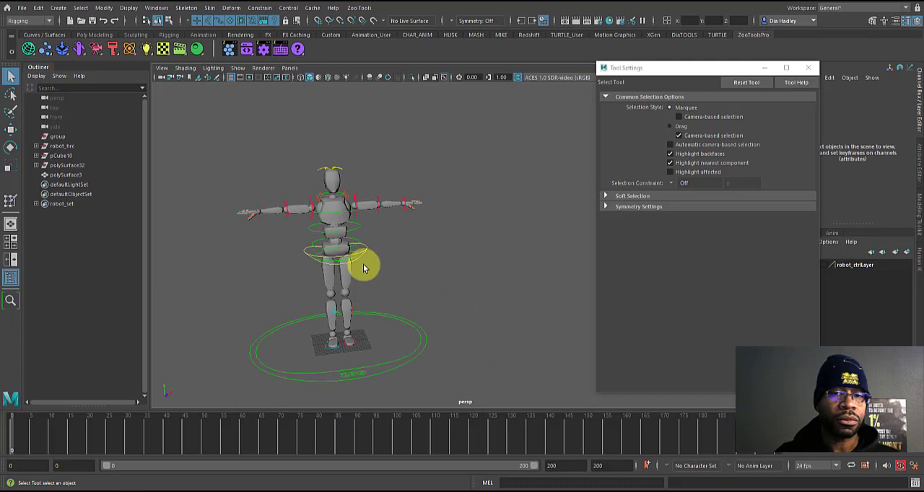
left_click_drag(363, 263, 365, 294, "alt")
mouse_move(13, 427)
left_mouse_down()
mouse_move(105, 433)
mouse_move(2, 439)
left_mouse_up()
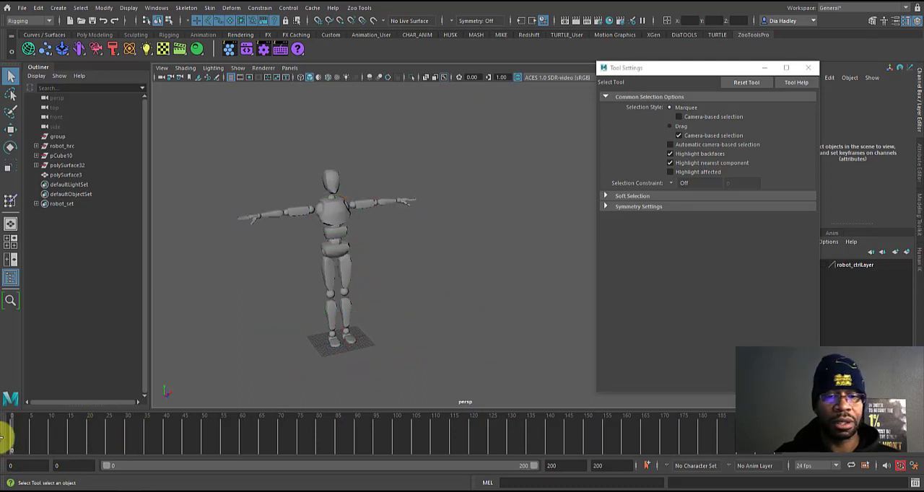
left_click(872, 434)
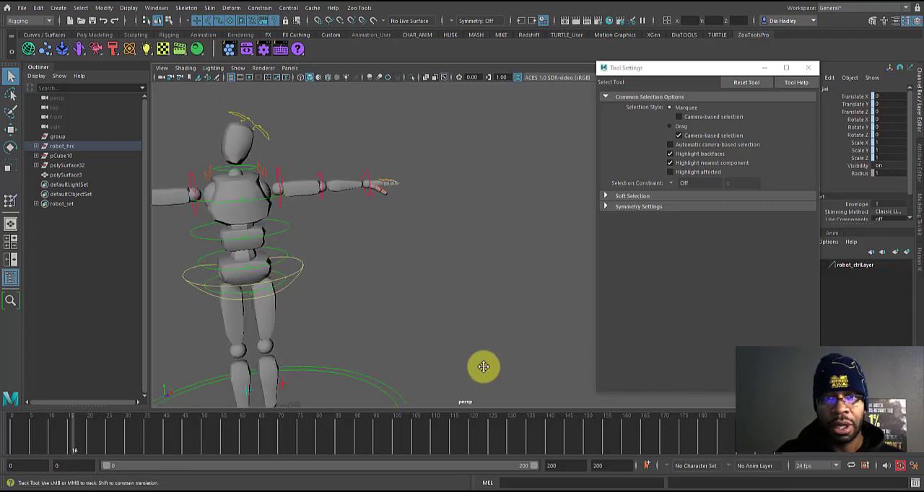
mouse_move(483, 367)
left_mouse_down("alt")
mouse_move(309, 279)
mouse_move(335, 298)
left_mouse_up("alt")
middle_click_drag(335, 298, 491, 318, "alt")
right_click_drag(491, 317, 541, 385, "alt")
left_click_drag(540, 385, 468, 359, "alt")
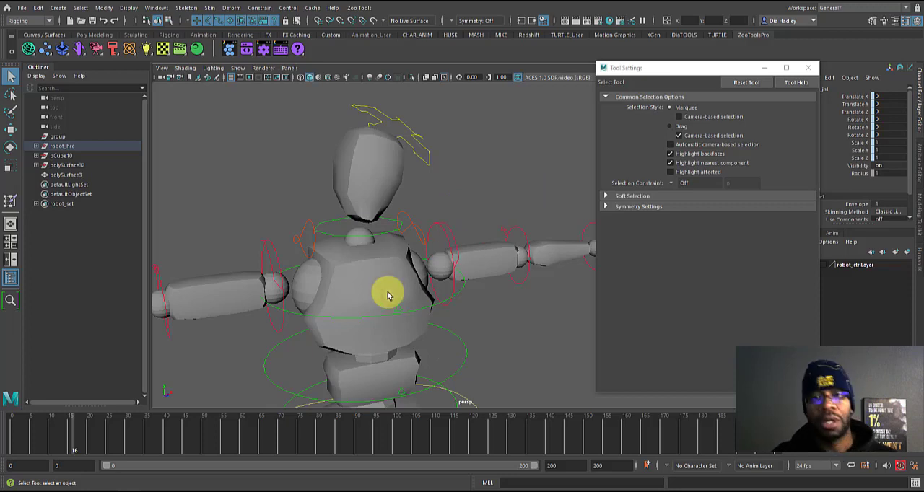
Step: Select the robot mesh polySurface3, collapse the Outliner and start the Paint Skin Weights Tool on the mesh
left_click(421, 313)
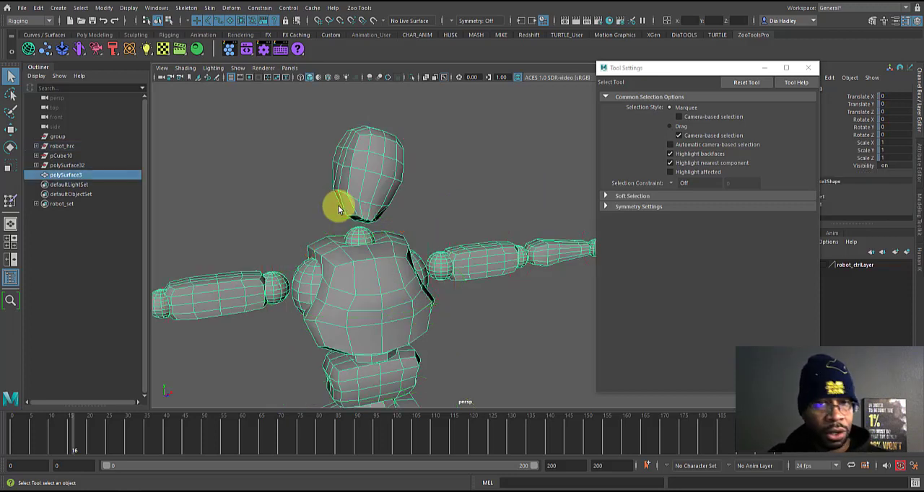
right_click_drag(403, 253, 286, 166, "alt")
middle_click_drag(354, 215, 336, 233, "alt")
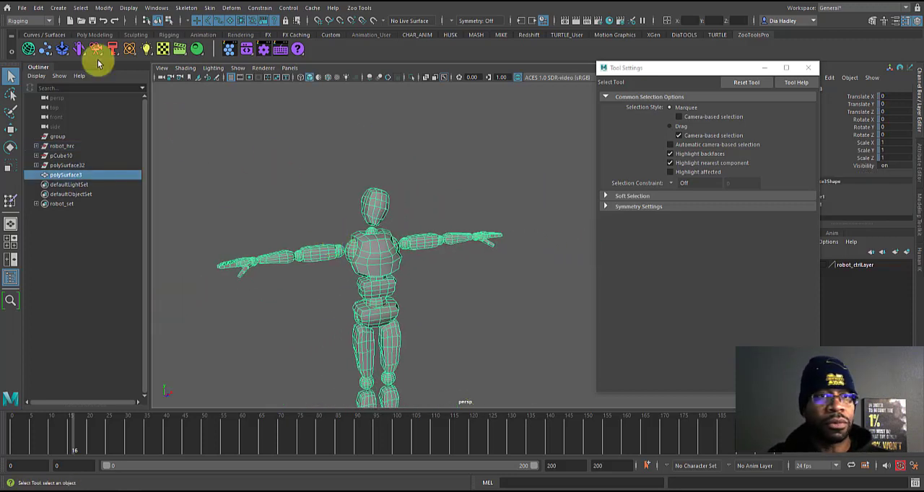
left_click(43, 65)
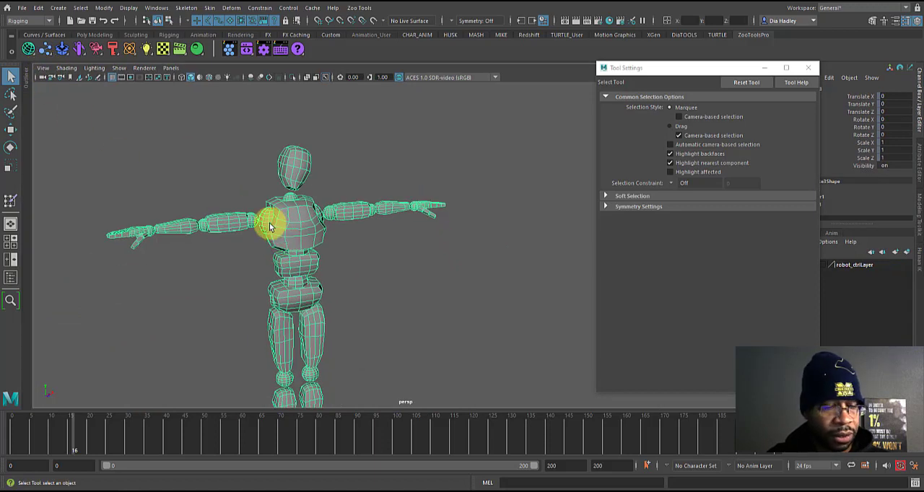
right_click(292, 226)
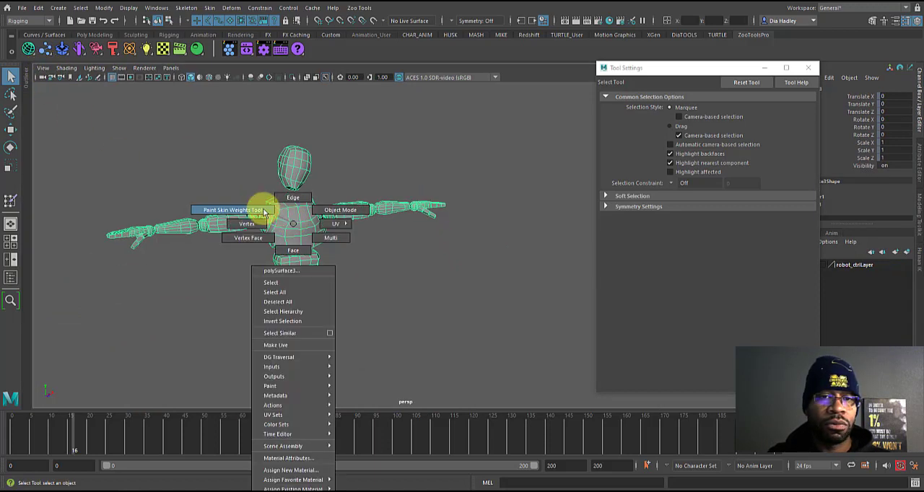
left_click(265, 211)
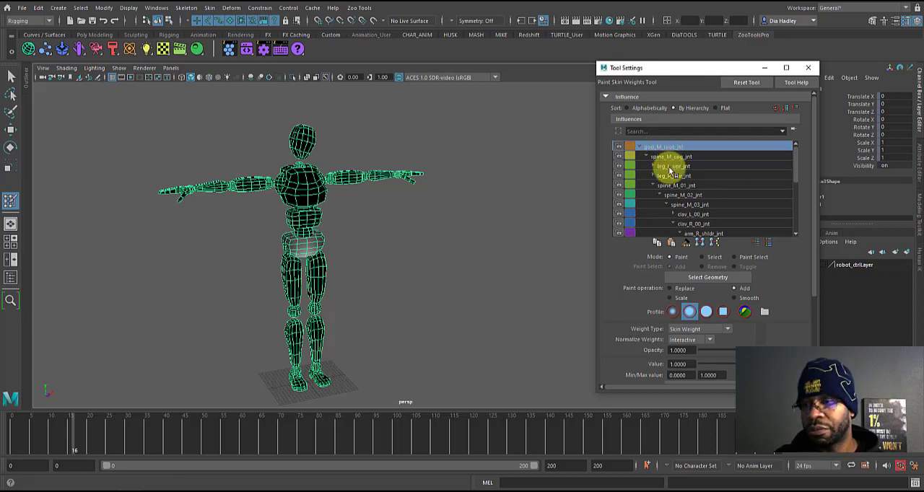
Step: Flood the entire robot mesh with god_M_root_jnt weights using Add at value 1, and return to frame 0
scroll(816, 201, "down", 2)
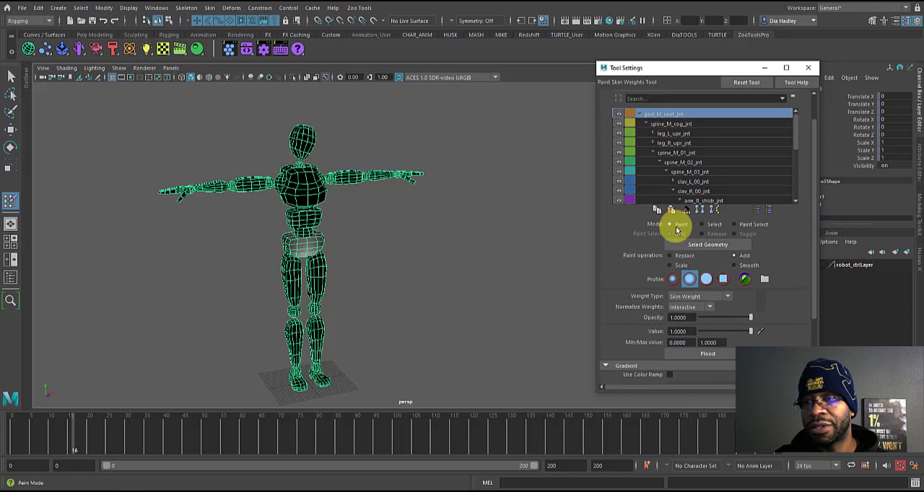
left_click(698, 354)
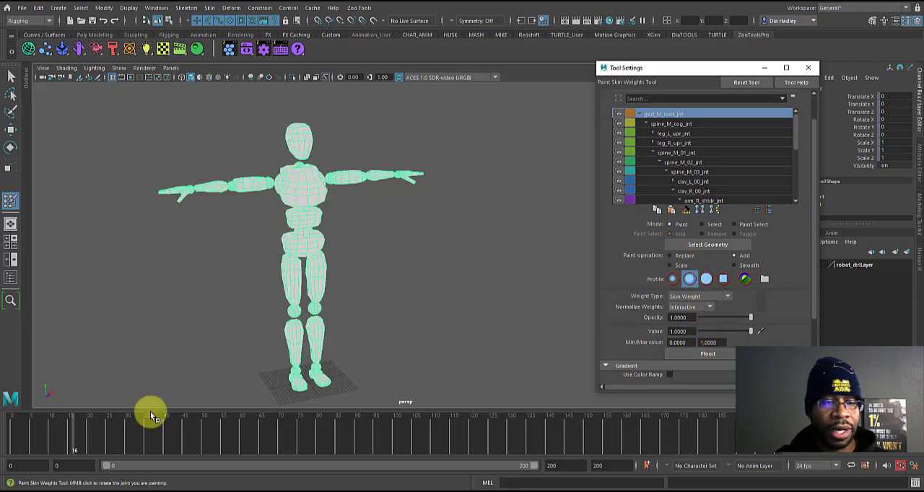
left_click_drag(69, 438, 19, 431)
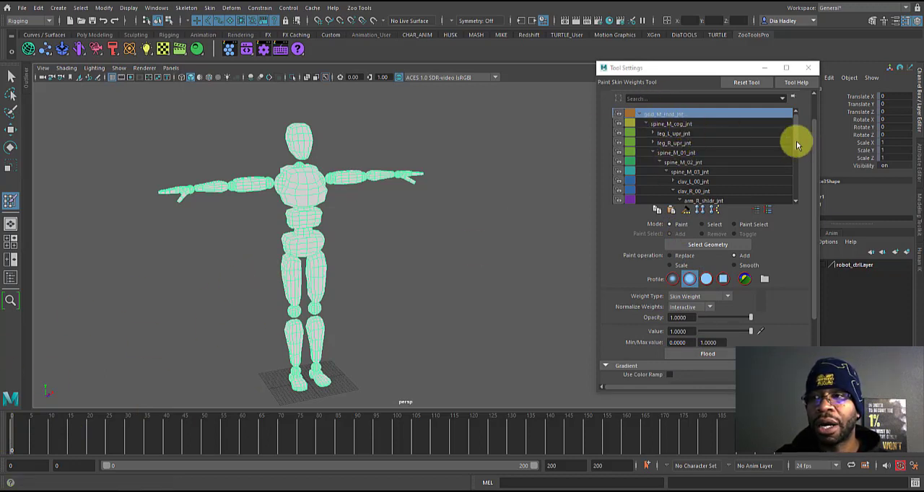
Step: Lock the weights of all influences from spine_M_cog_jnt through head_M_neck_jnt, leaving god_M_root_jnt unlocked
left_click(665, 124)
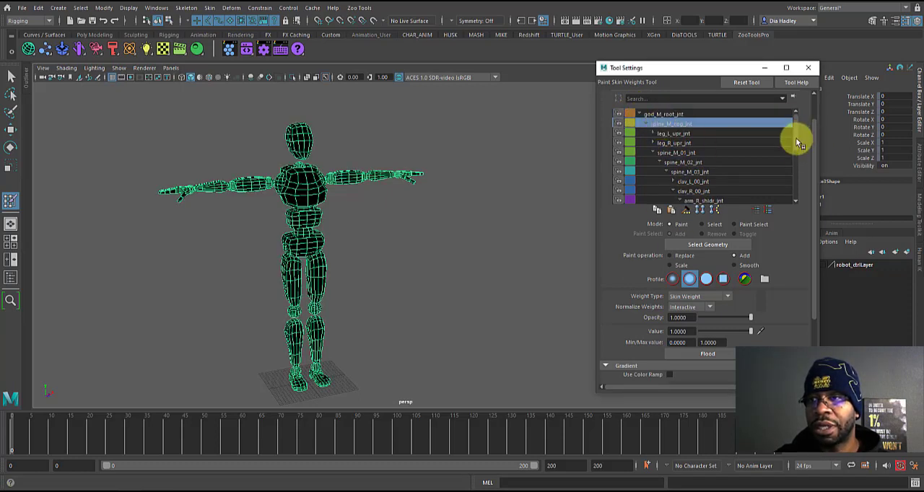
left_click_drag(797, 140, 795, 184)
left_click(718, 202)
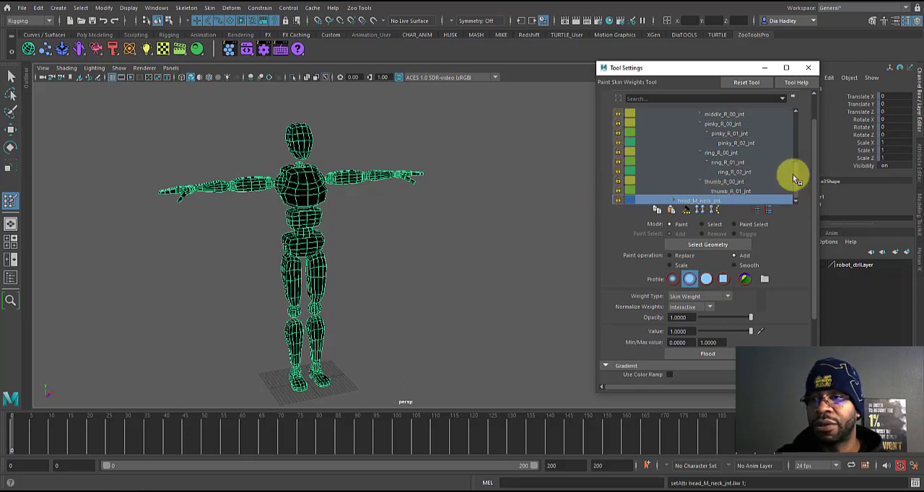
left_click_drag(795, 179, 787, 127)
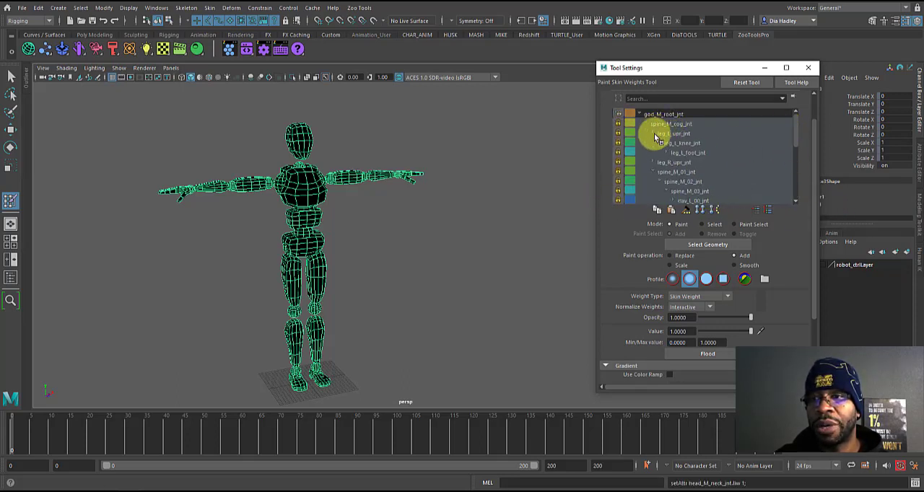
Step: Expand the leg_L_upr_jnt and leg_R_upr_jnt branches of the influence hierarchy and examine their joints alongside the mesh
left_click(666, 152)
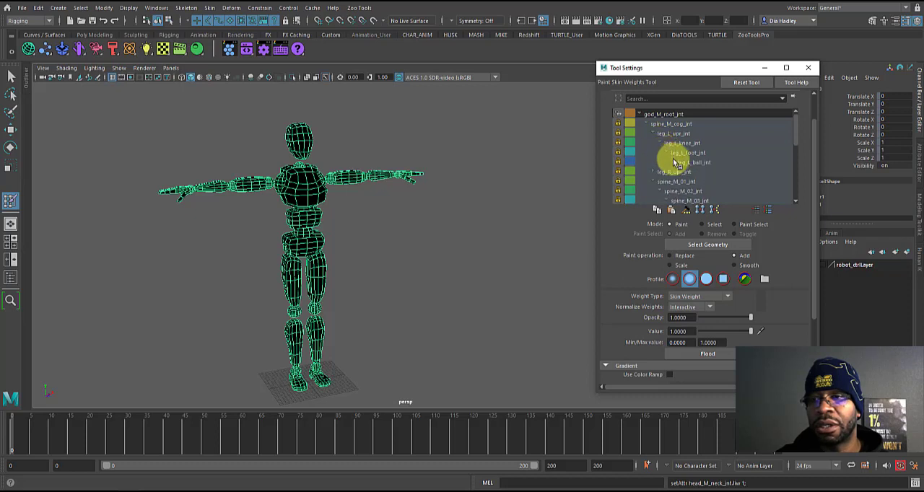
left_click(679, 163)
left_click(666, 152)
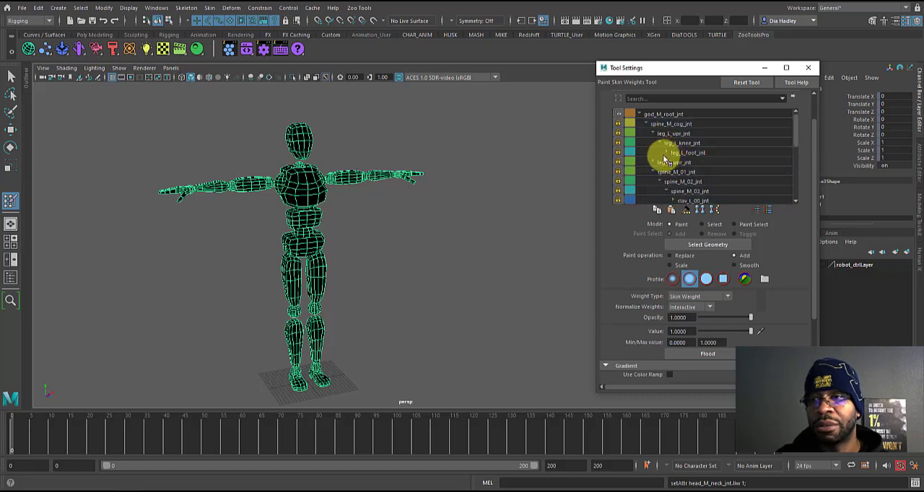
left_click(658, 163)
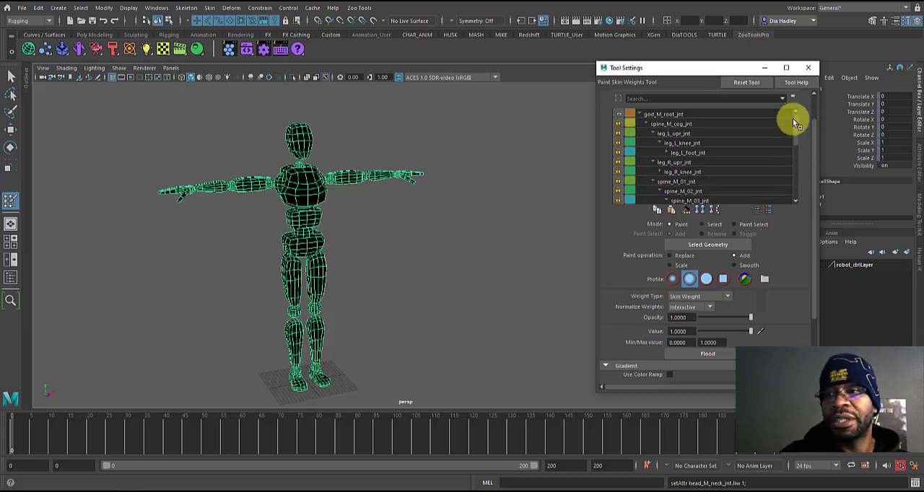
scroll(390, 260, "up", 5)
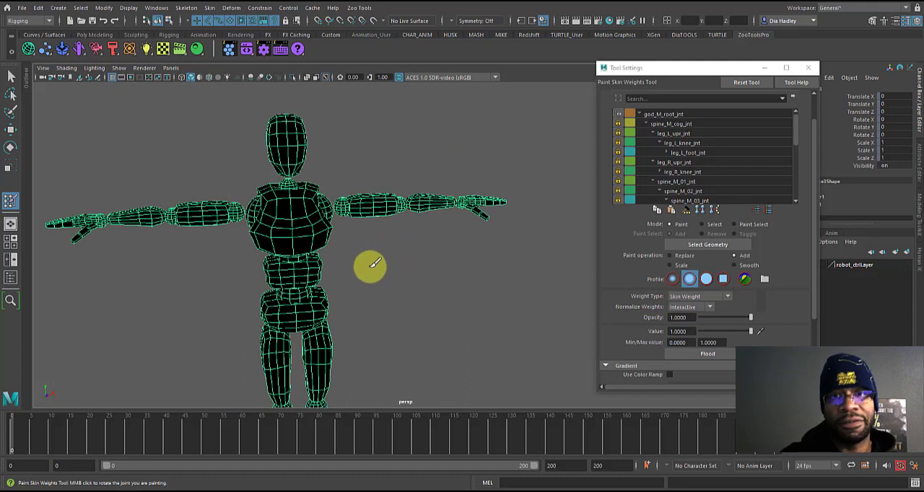
left_click_drag(370, 262, 367, 259, "alt")
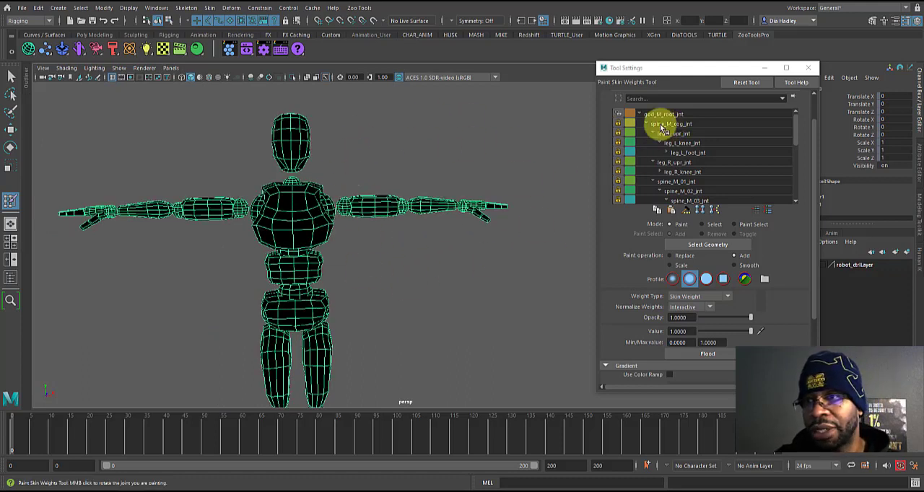
Step: Collapse the left leg, right leg and right clavicle branches in the influence hierarchy and select clav_L_00_jnt
left_click(652, 134)
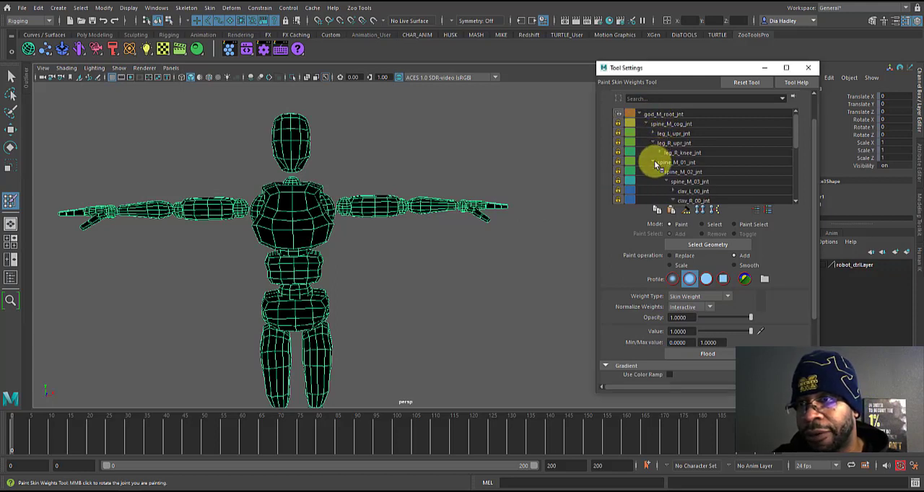
scroll(795, 145, "down", 5)
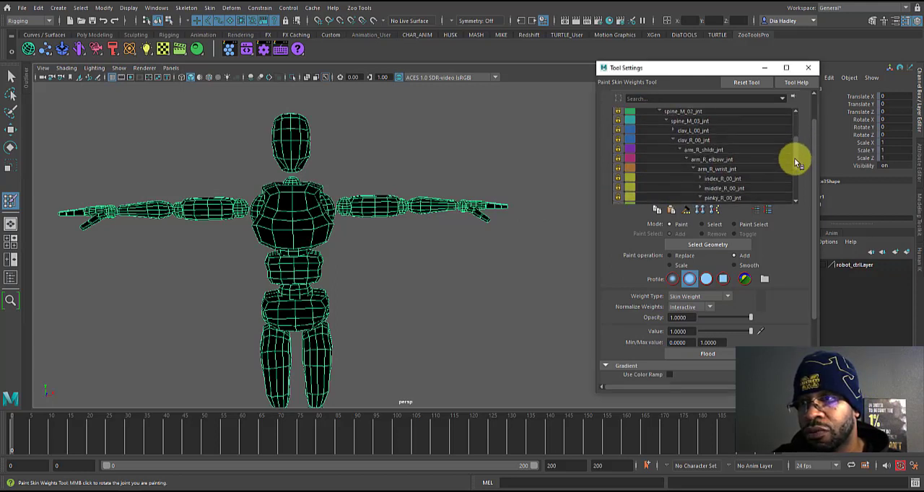
scroll(671, 138, "up", 4)
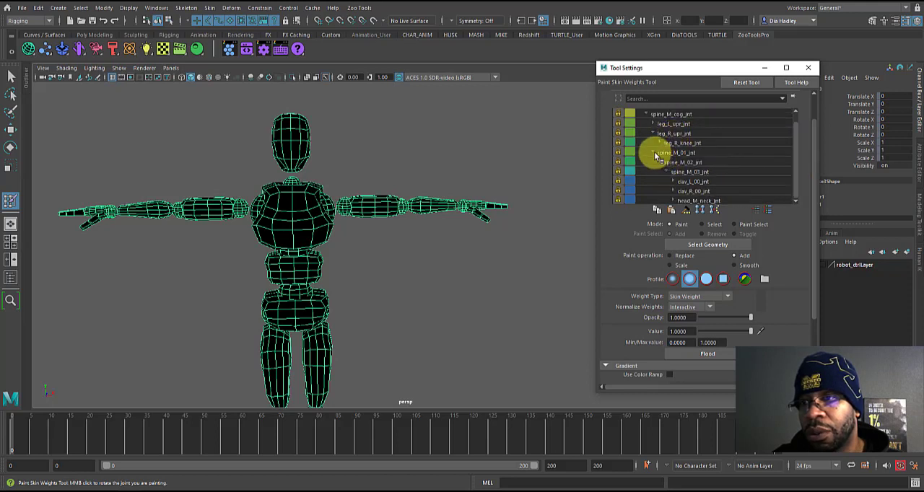
left_click(657, 154)
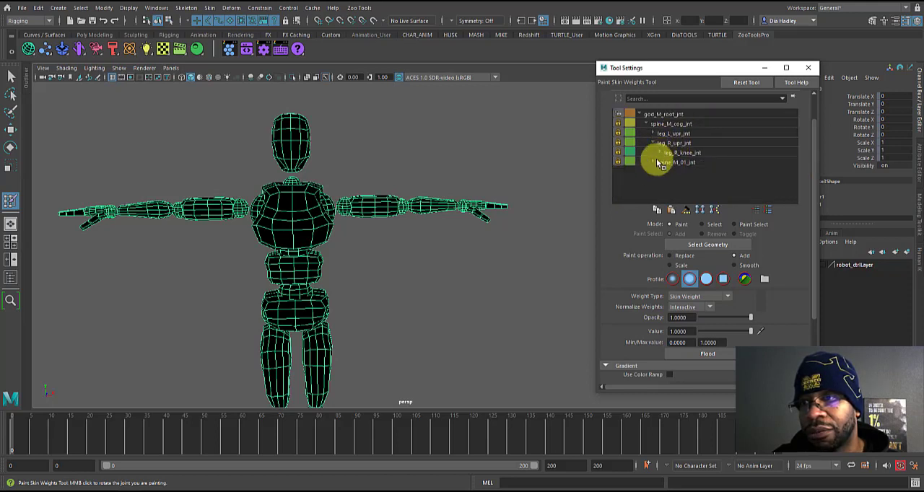
left_click(653, 143)
left_click(654, 153)
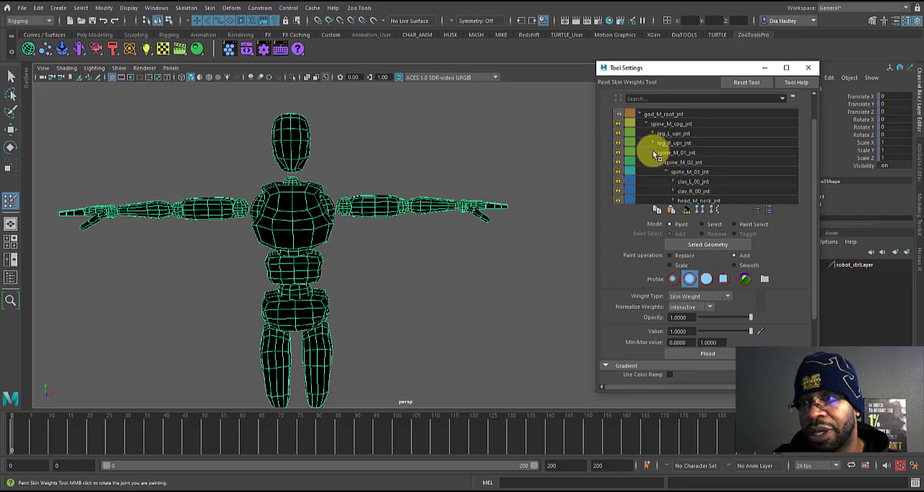
left_click(685, 185)
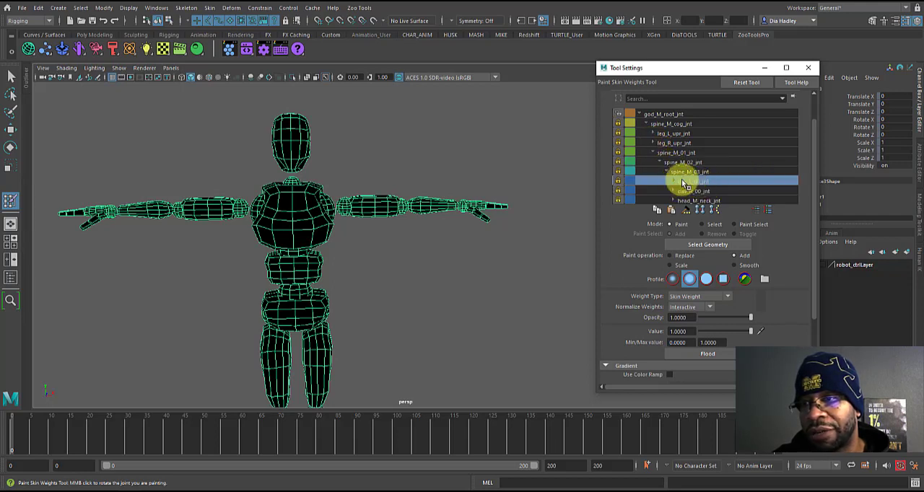
Step: Expand the clav_L_00_jnt branch of the influence hierarchy down to arm_L_wrist_jnt and unlock arm_L_shldr_jnt
left_click(673, 183)
left_click(697, 183)
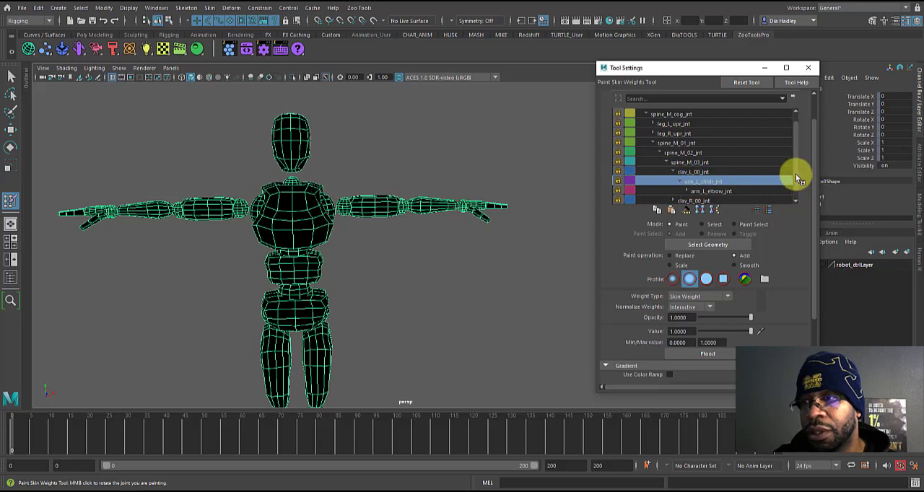
scroll(794, 192, "down", 1)
left_click(704, 182)
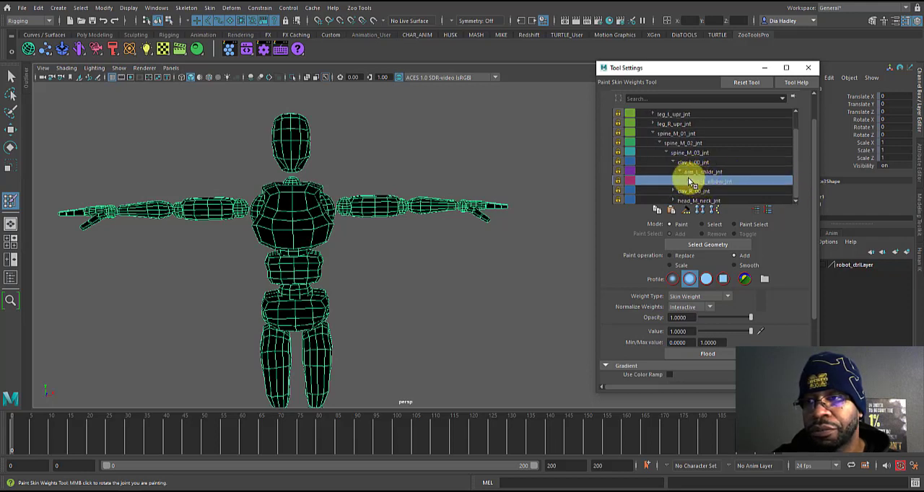
left_click(705, 192)
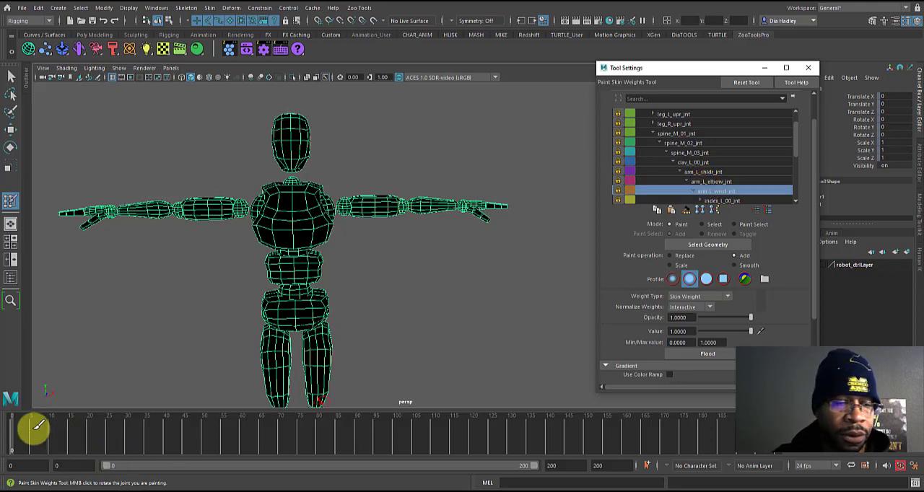
left_click_drag(412, 479, 4, 477)
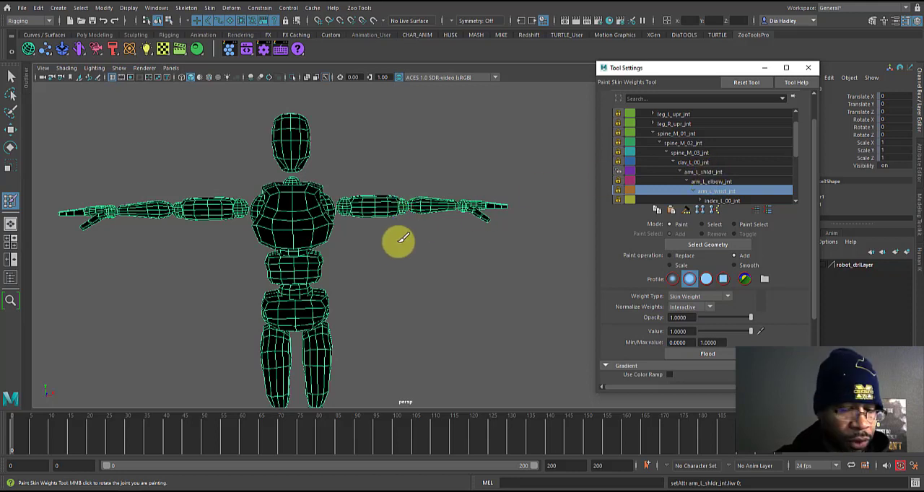
scroll(798, 152, "up", 2)
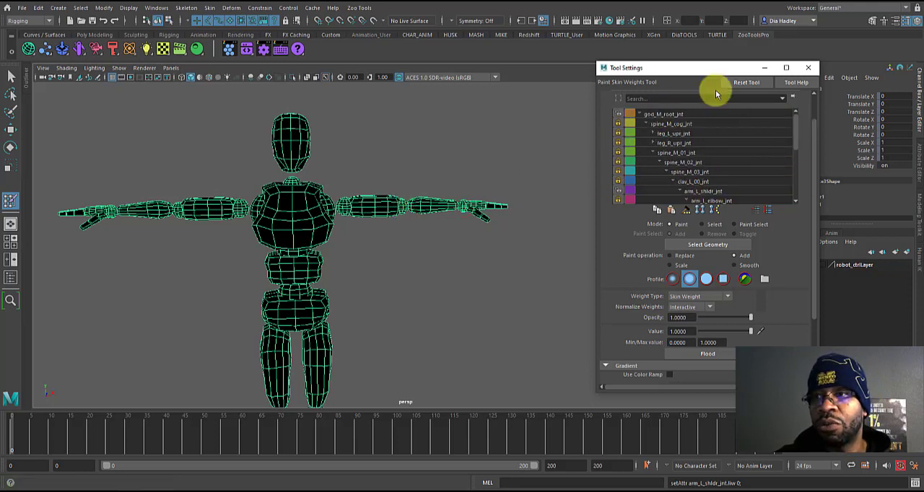
Step: Leave weight painting for the Move tool and switch the robot mesh to face selection at the left upper arm
key("w")
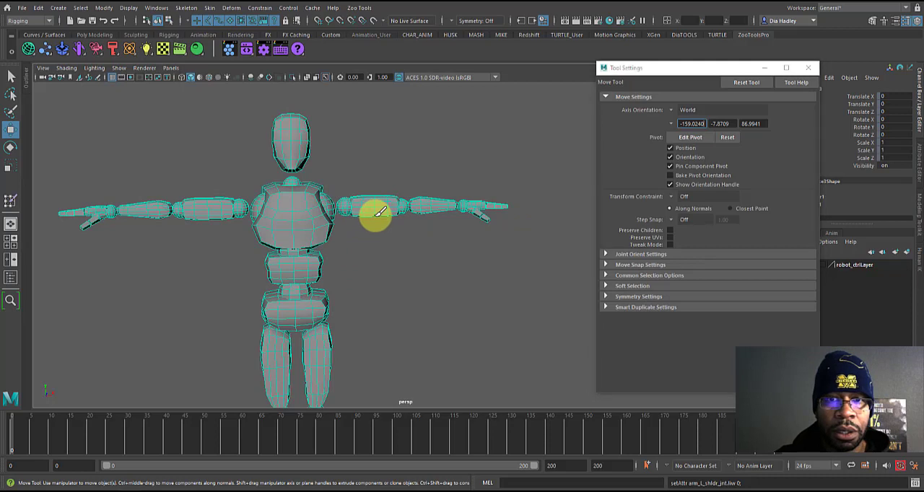
left_click(383, 228)
left_click(380, 212)
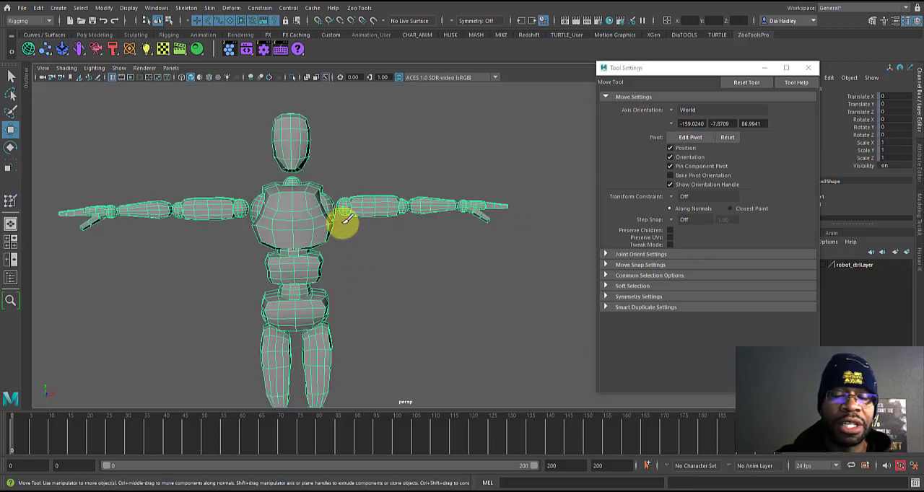
right_click(370, 209)
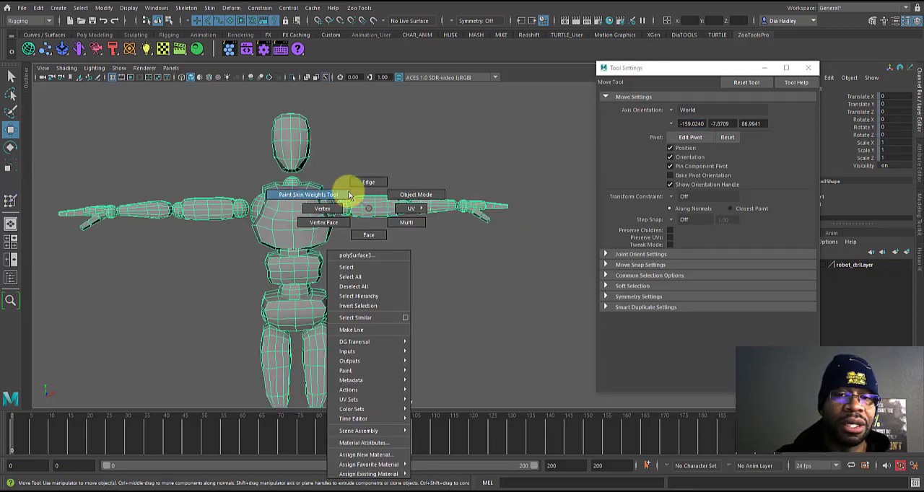
left_click(369, 236)
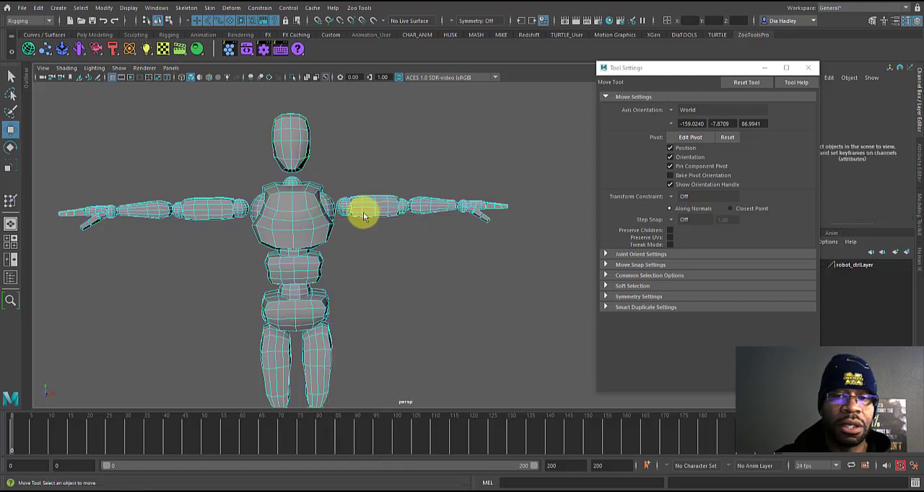
left_click(366, 208)
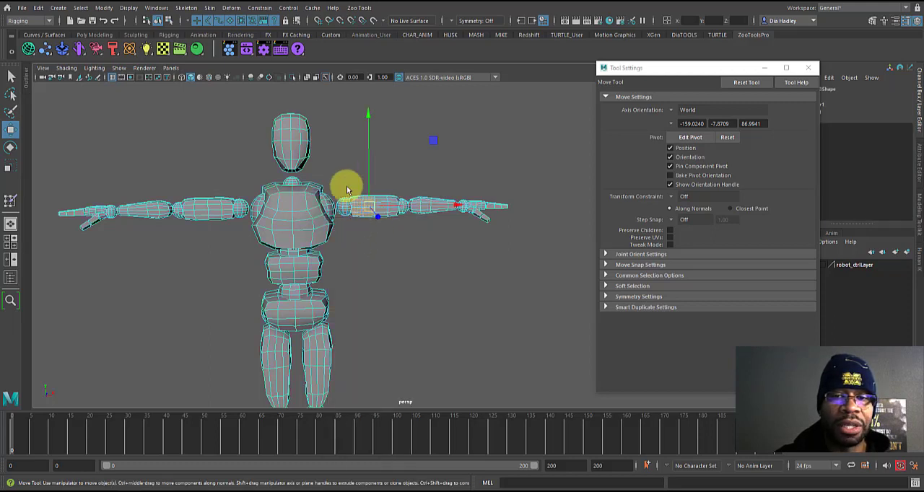
Step: Select all faces of the left upper arm with its shoulder and elbow balls, convert them to vertices, and resume weight painting
left_click(384, 200)
left_click(384, 203)
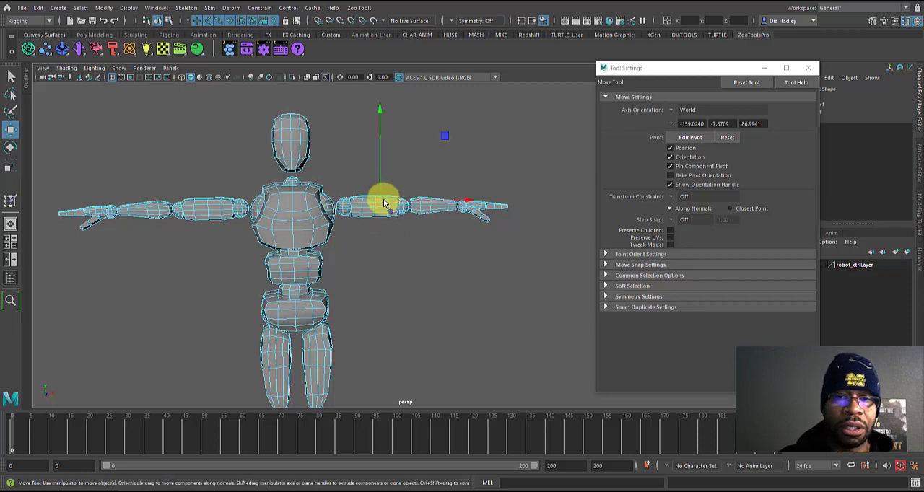
left_click_drag(373, 221, 397, 241, "alt")
right_click_drag(398, 242, 456, 286, "alt")
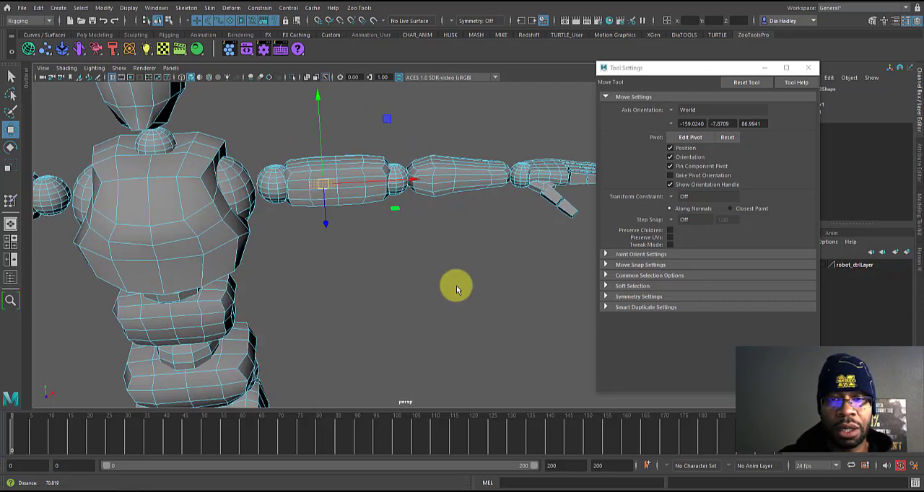
double_click(369, 166)
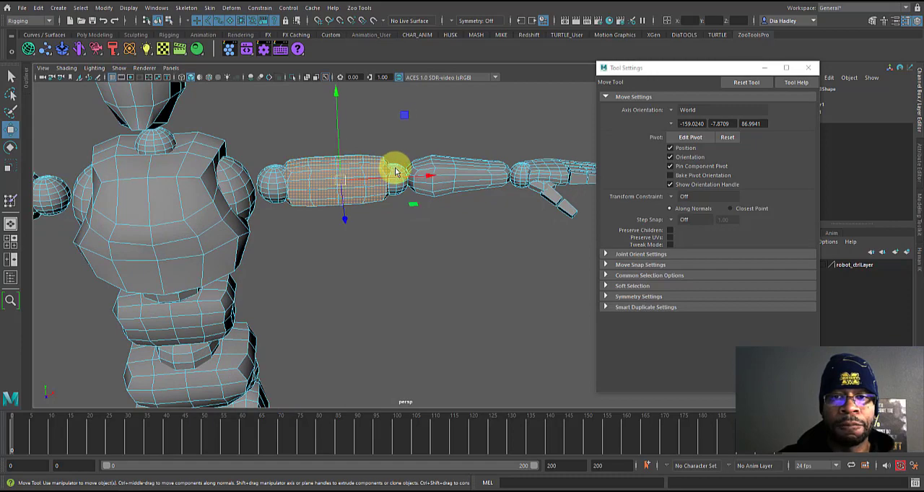
double_click(395, 172, "shift")
double_click(272, 176, "shift")
left_click_drag(329, 190, 407, 214, "alt")
left_click_drag(449, 265, 429, 239, "alt")
right_click_drag(401, 198, 374, 188)
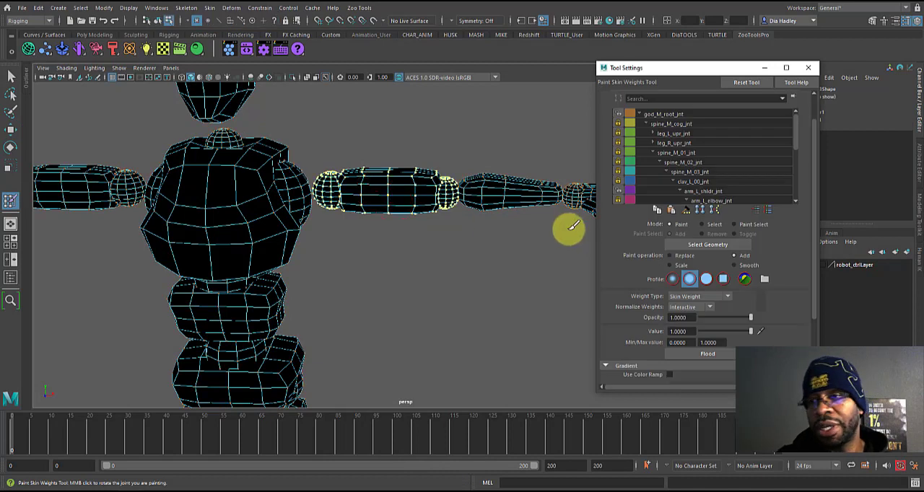
Step: Flood the selected upper arm vertices with arm_L_shldr_jnt weights using Add at value 1, and check the result against god_M_root_jnt
left_click(698, 191)
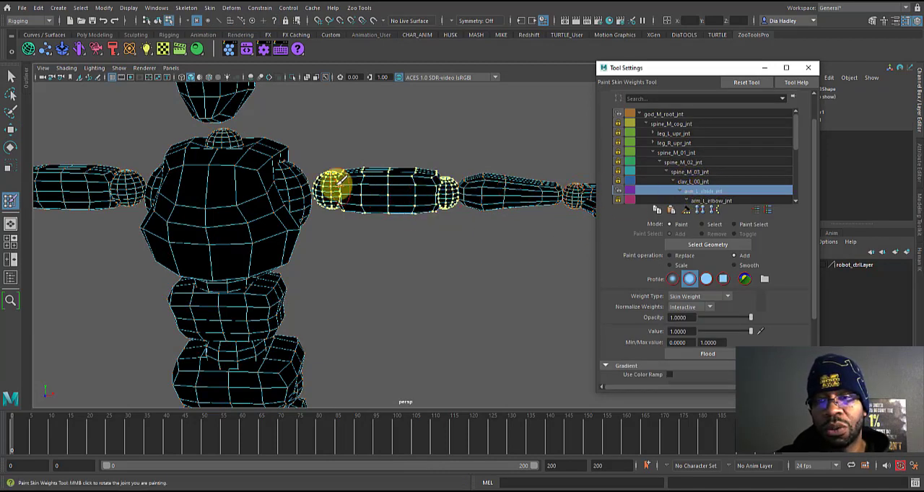
left_click(681, 355)
mouse_move(386, 227)
left_mouse_down("alt")
mouse_move(351, 206)
mouse_move(396, 230)
left_mouse_up("alt")
right_click_drag(439, 243, 399, 242, "alt")
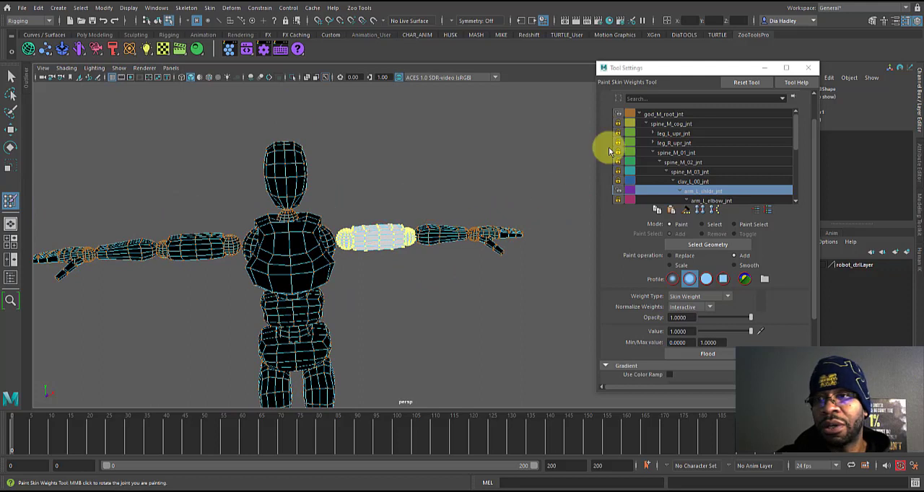
left_click(664, 114)
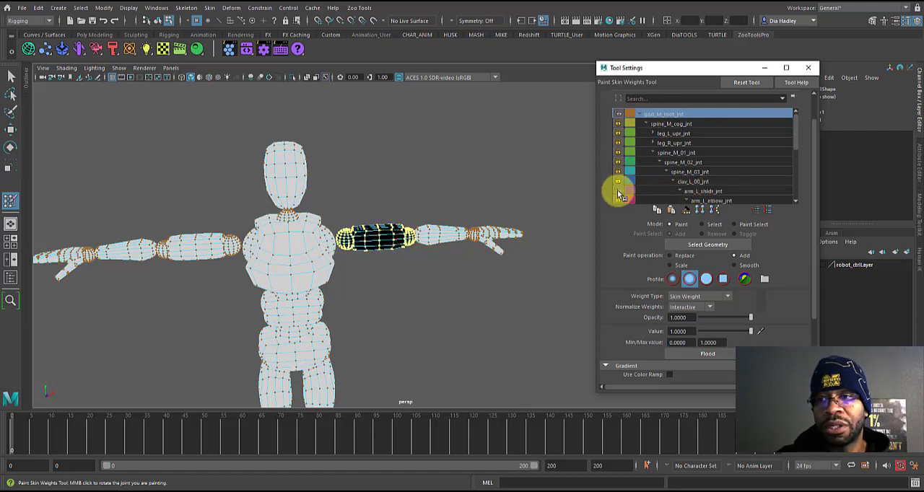
Step: Clear the upper arm vertex selection, return the mesh to face selection with the Move tool, and pick a left forearm face
key("w")
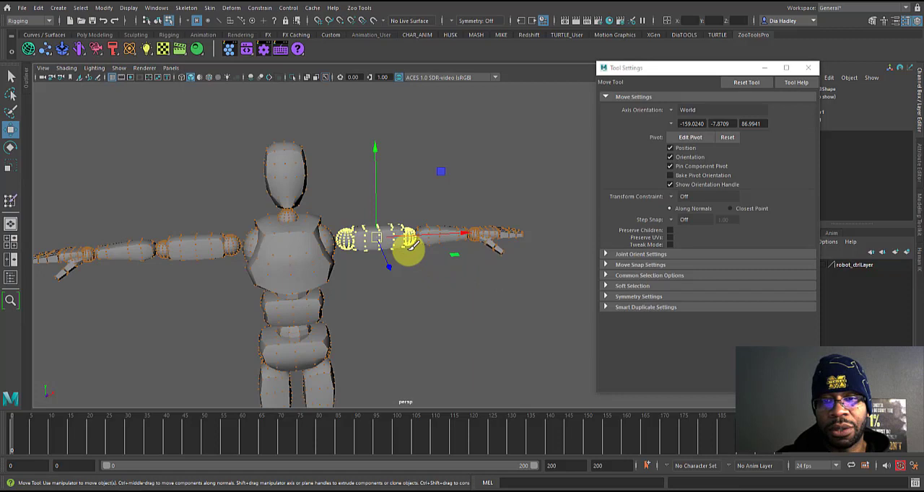
left_click(431, 279)
key("ctrl+z")
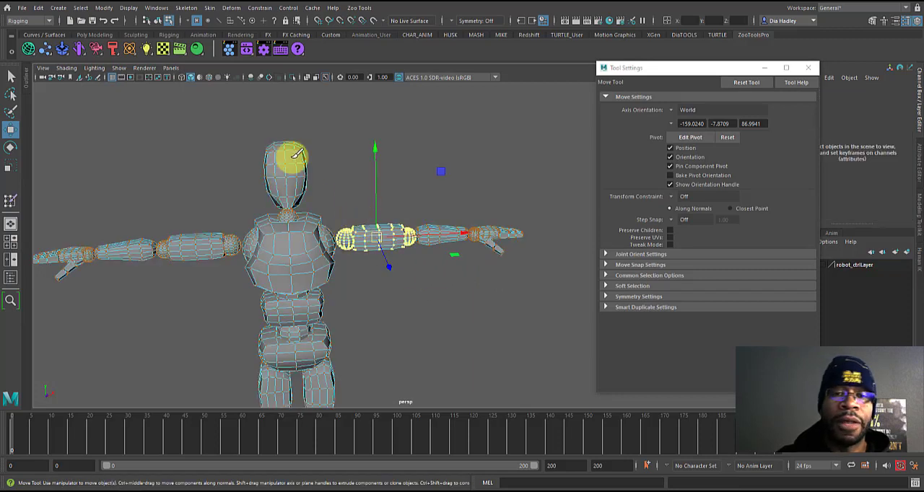
left_click(358, 276)
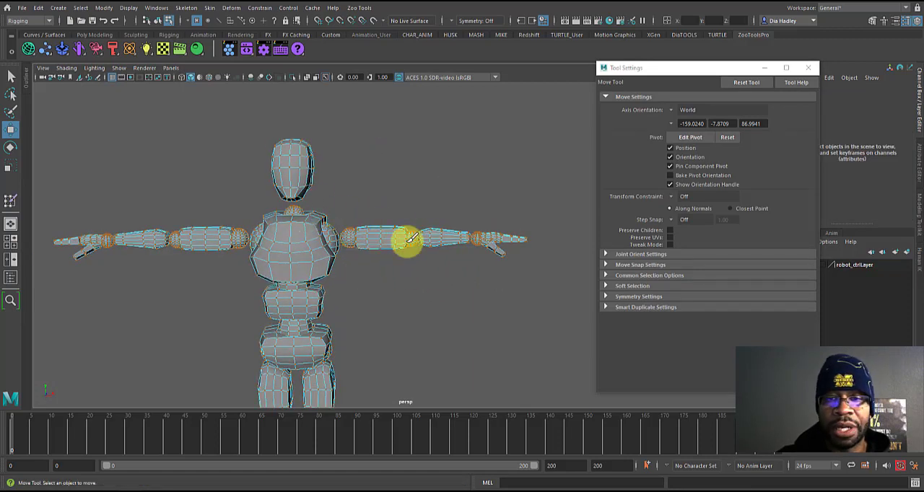
right_click_drag(424, 236, 451, 209)
left_click(438, 202)
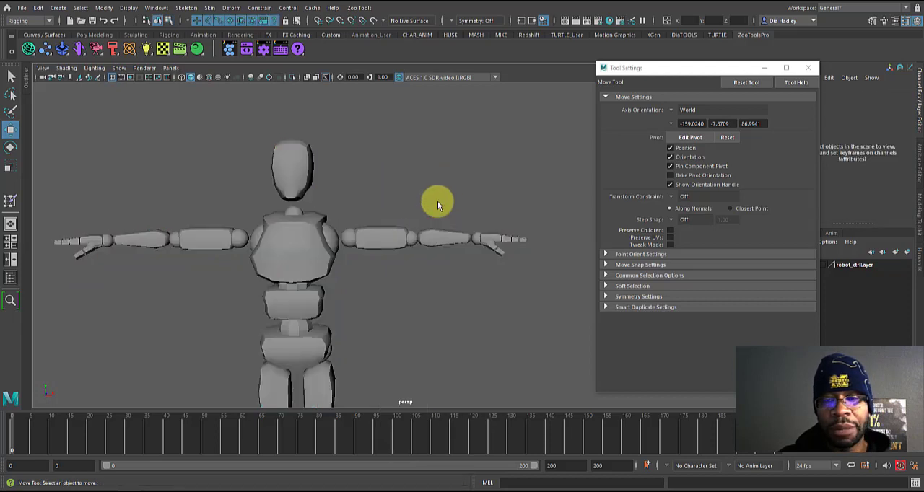
right_click(442, 239)
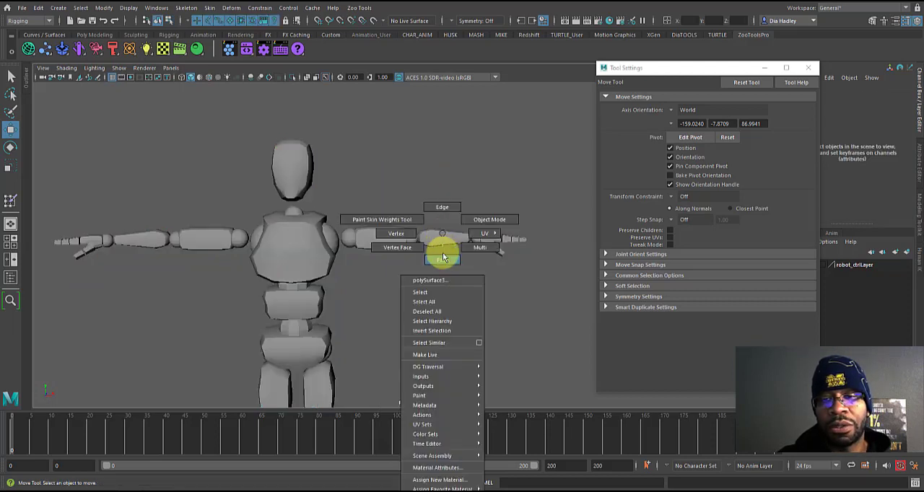
left_click(443, 258)
left_click(438, 236)
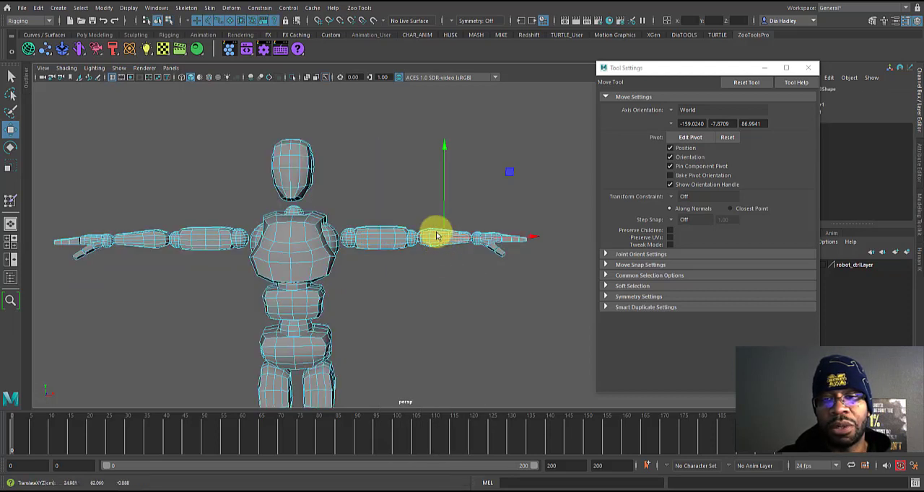
Step: Select all faces of the left forearm, convert them to vertices, and reopen the Paint Skin Weights tool
left_click_drag(435, 242, 437, 260, "alt")
right_click_drag(438, 260, 532, 294, "alt")
right_click_drag(506, 265, 567, 263, "alt")
middle_click_drag(547, 235, 315, 216, "alt")
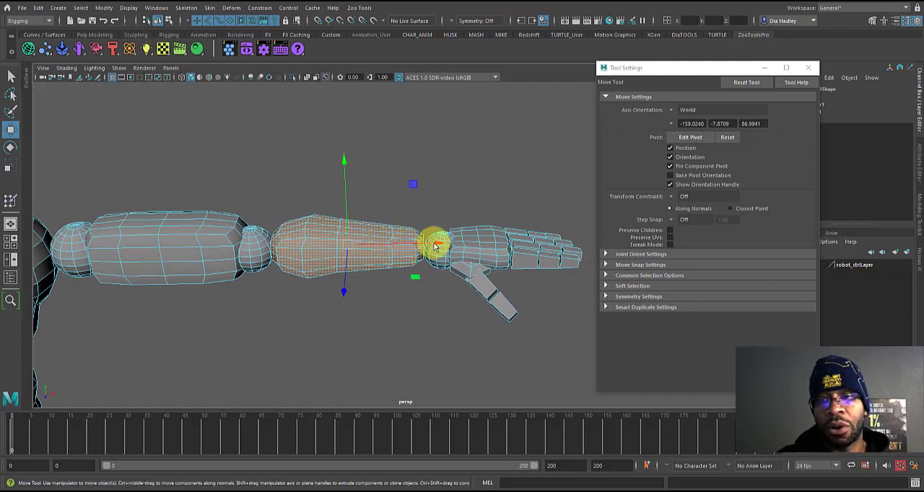
mouse_move(382, 257)
right_mouse_down("alt")
mouse_move(355, 254)
mouse_move(370, 249)
mouse_move(347, 224)
right_mouse_up("alt")
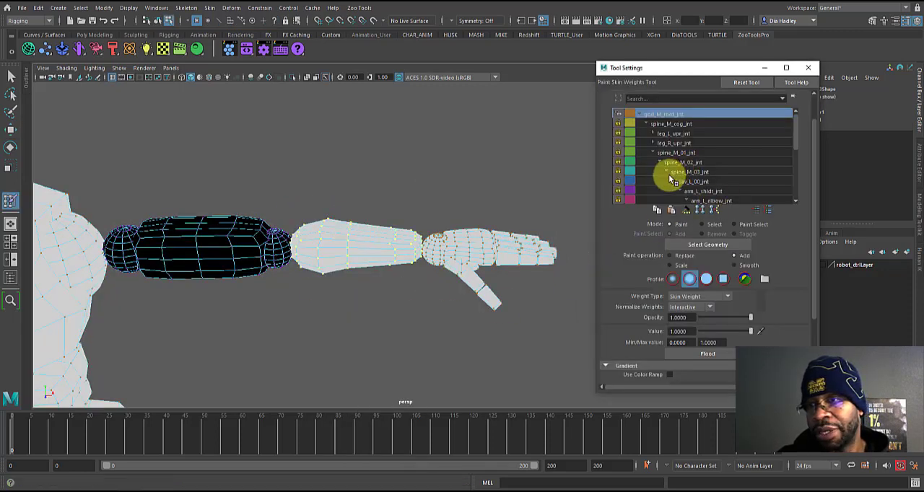
Step: Unlock arm_L_elbow_jnt and flood the selected forearm vertices with its weights using Add at value 1
scroll(797, 144, "down", 2)
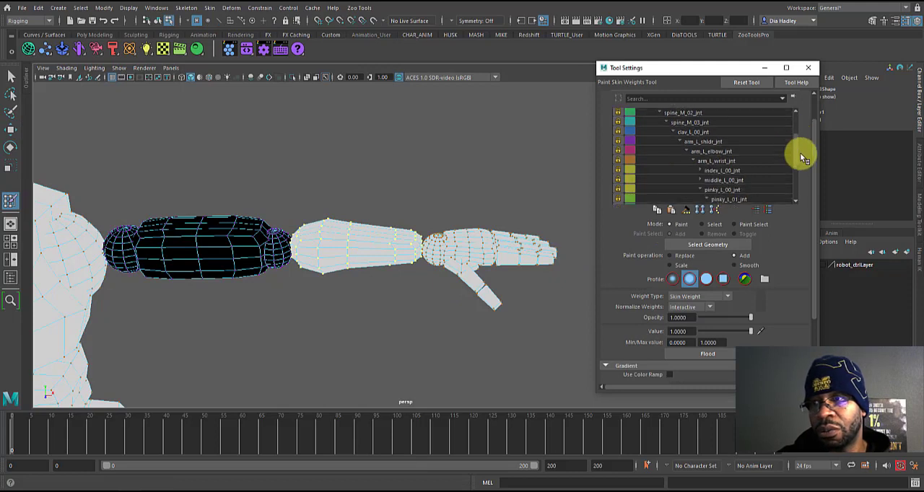
left_click(722, 155)
left_click(721, 147)
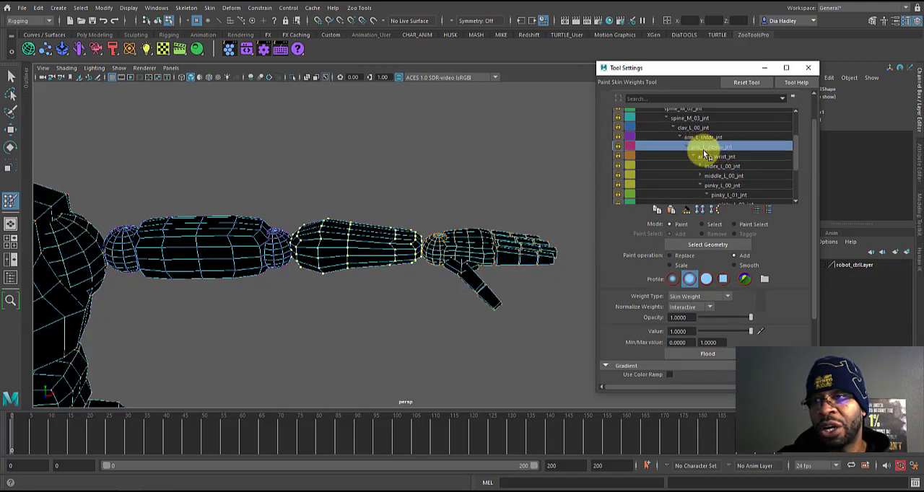
left_click(618, 148)
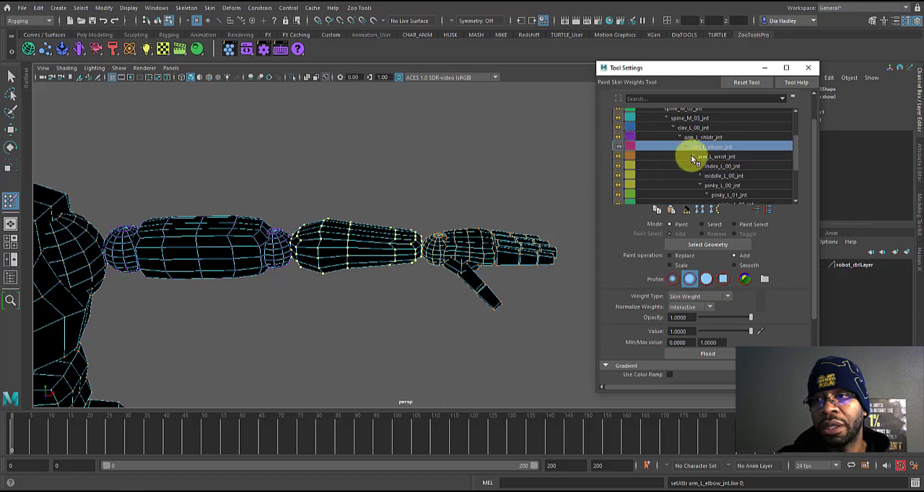
left_click(709, 356)
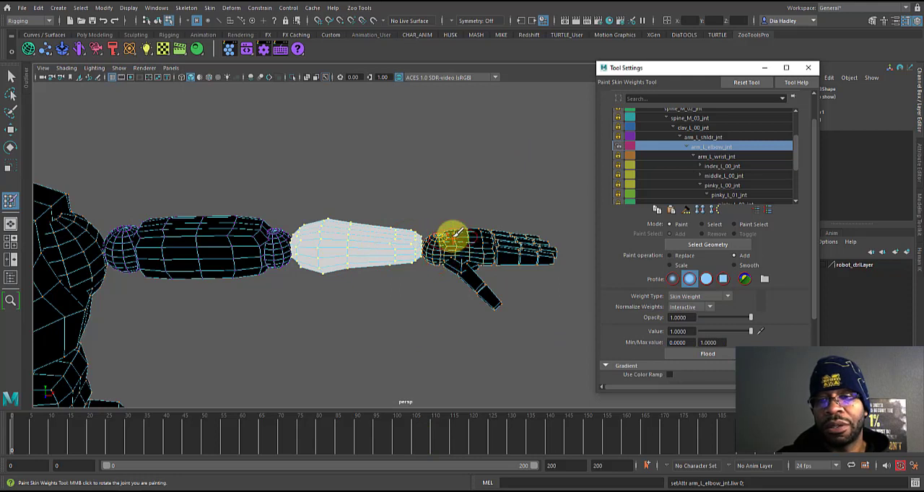
mouse_move(464, 256)
left_mouse_down("alt")
mouse_move(484, 268)
mouse_move(444, 269)
mouse_move(404, 332)
left_mouse_up("alt")
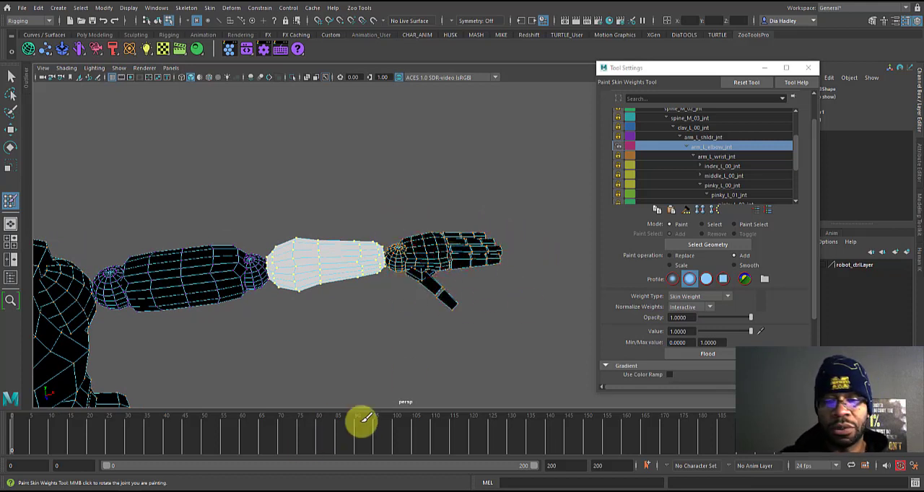
mouse_move(14, 436)
left_mouse_down()
mouse_move(38, 438)
mouse_move(50, 445)
mouse_move(24, 452)
mouse_move(49, 458)
mouse_move(10, 449)
left_mouse_up()
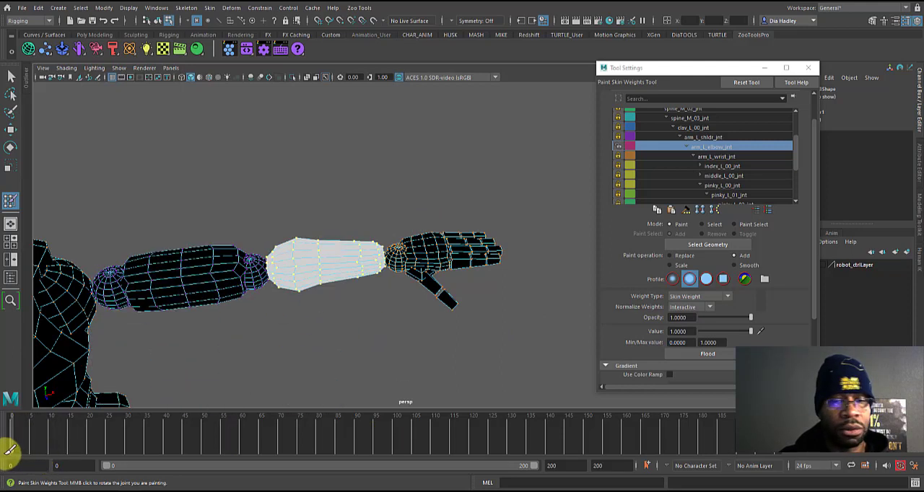
Step: Leave weight painting, return the mesh to object mode, and switch it to face selection at the left hand
key("w")
right_click(437, 235)
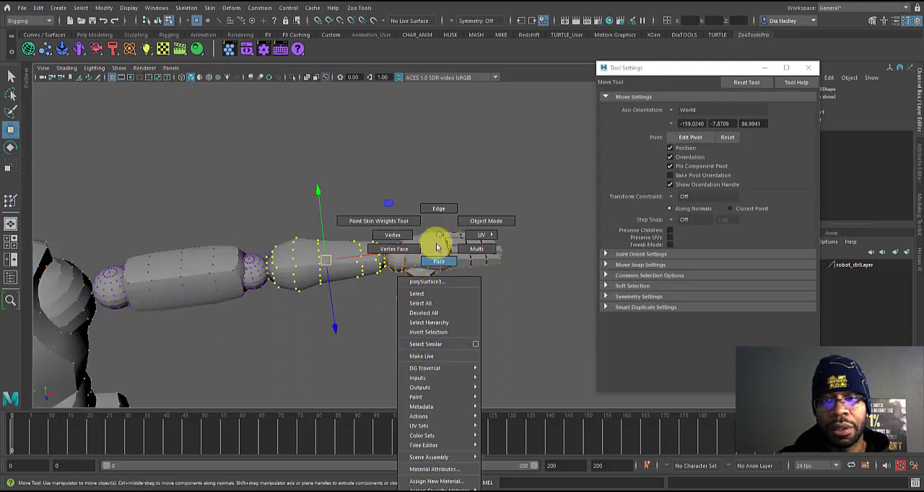
left_click(462, 220)
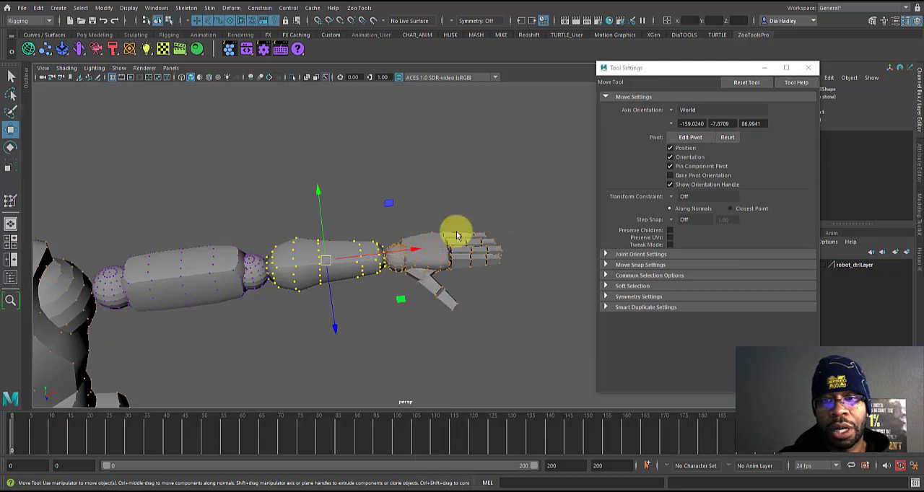
right_click(437, 238)
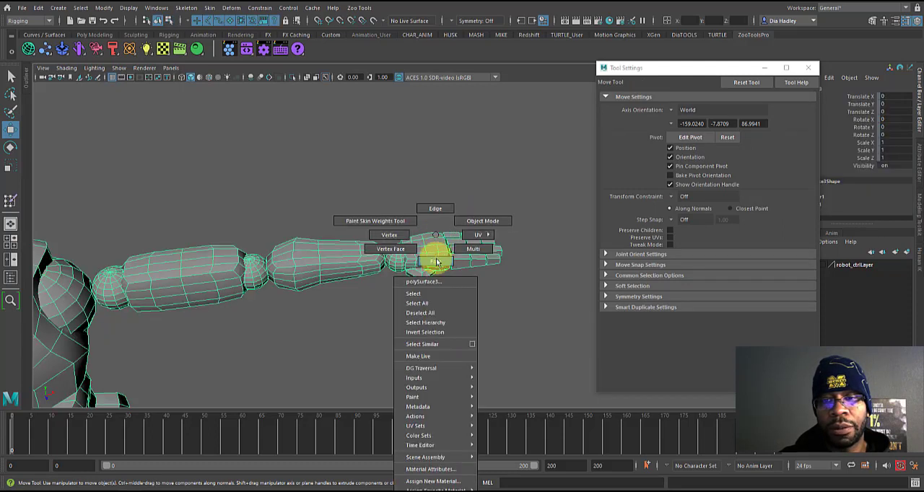
left_click(435, 262)
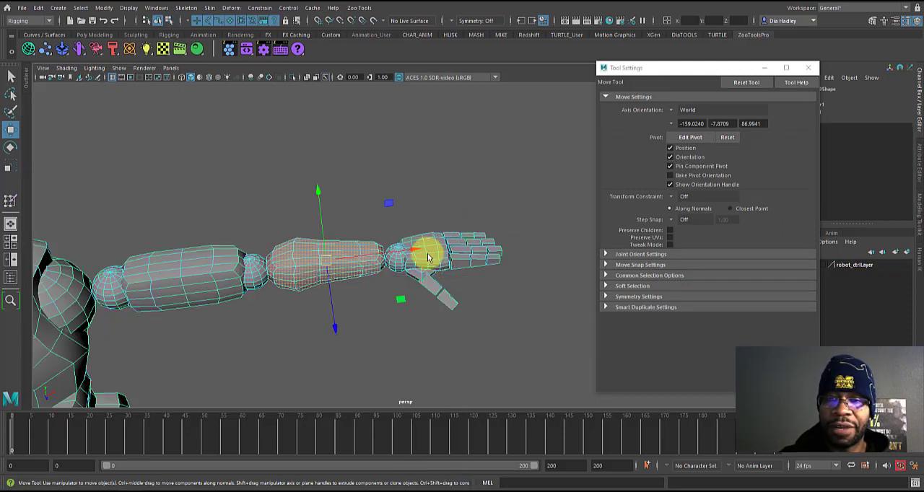
Step: Select all faces of the left hand and wrist ball, convert them to vertices, and reopen the Paint Skin Weights tool
left_click(395, 256)
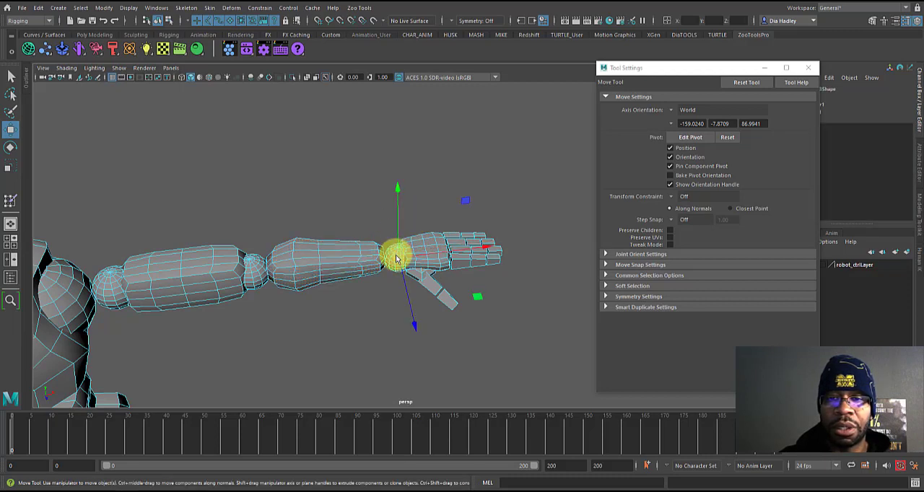
left_click(392, 224)
left_click_drag(433, 272, 512, 325)
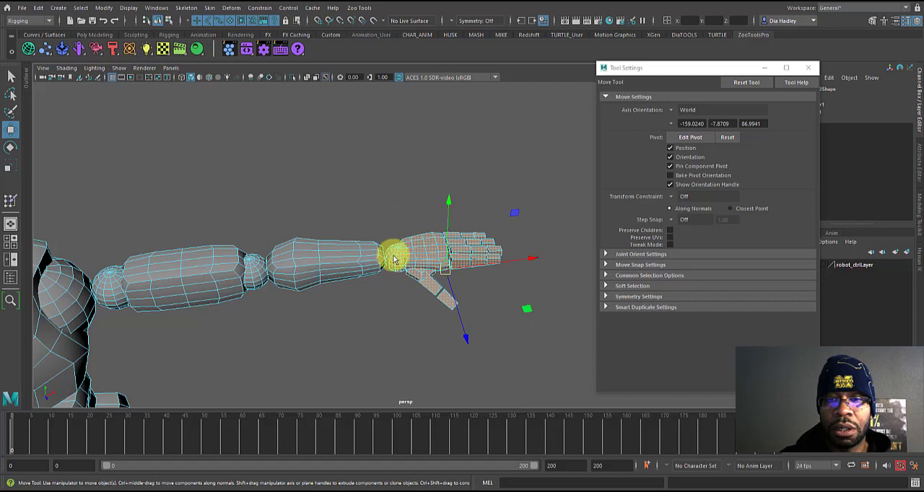
left_click_drag(414, 264, 412, 242, "alt")
right_click_drag(412, 242, 381, 221)
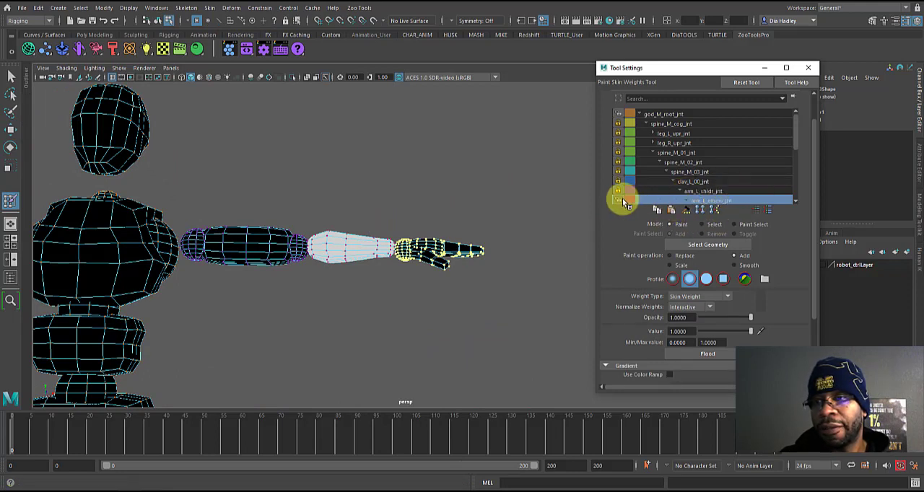
Step: Unlock arm_L_wrist_jnt, flood the selected hand vertices with its weights using Add at value 1, and lock the elbow and wrist joints
scroll(797, 148, "down", 2)
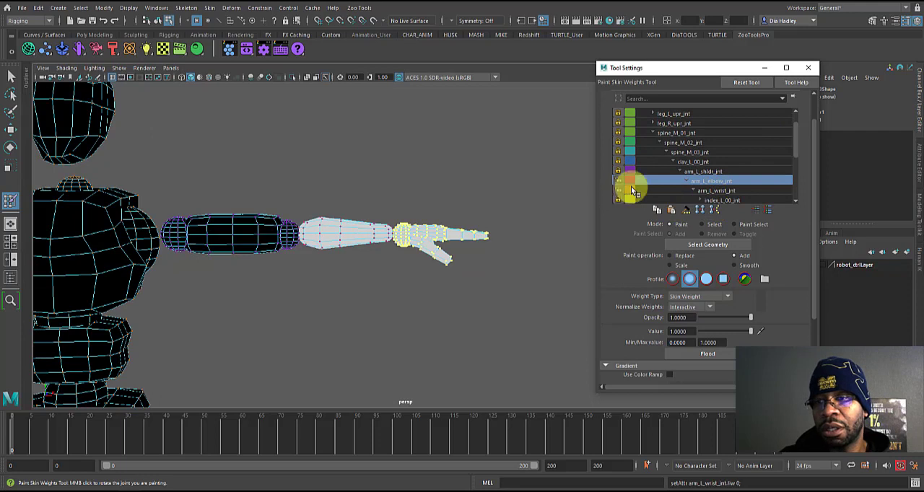
left_click(717, 191)
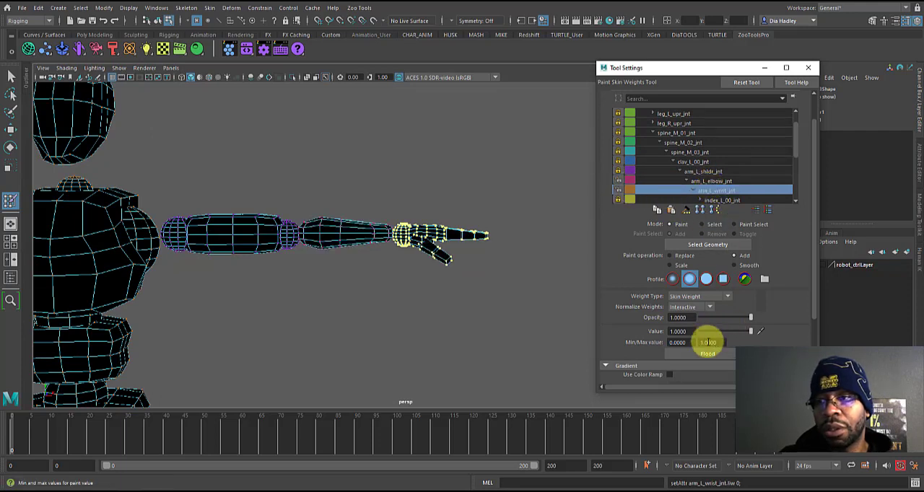
left_click(708, 355)
left_click(635, 181)
left_click(632, 191)
left_click(646, 181)
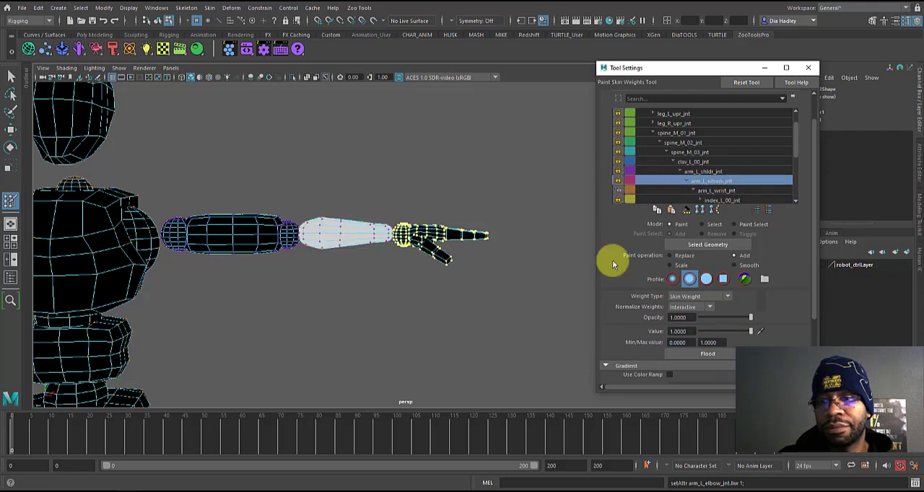
left_click(709, 190)
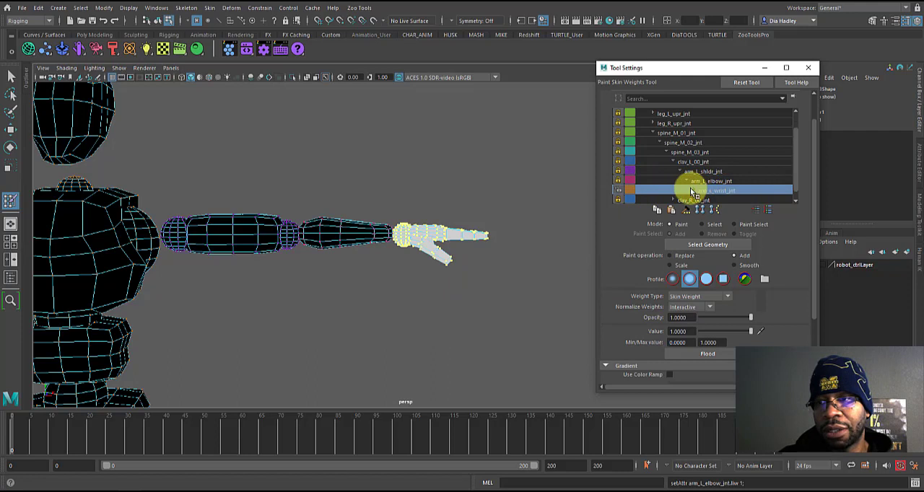
left_click_drag(511, 207, 565, 214, "alt")
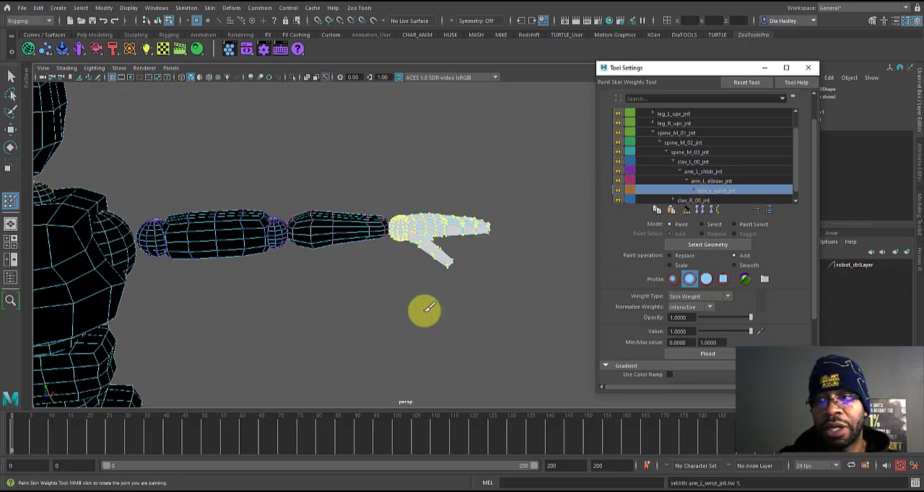
Step: Leave weight painting for the Move tool and scrub the timeline to check how the left arm deforms
scroll(389, 265, "down", 2)
key("w")
left_click_drag(133, 445, 11, 448)
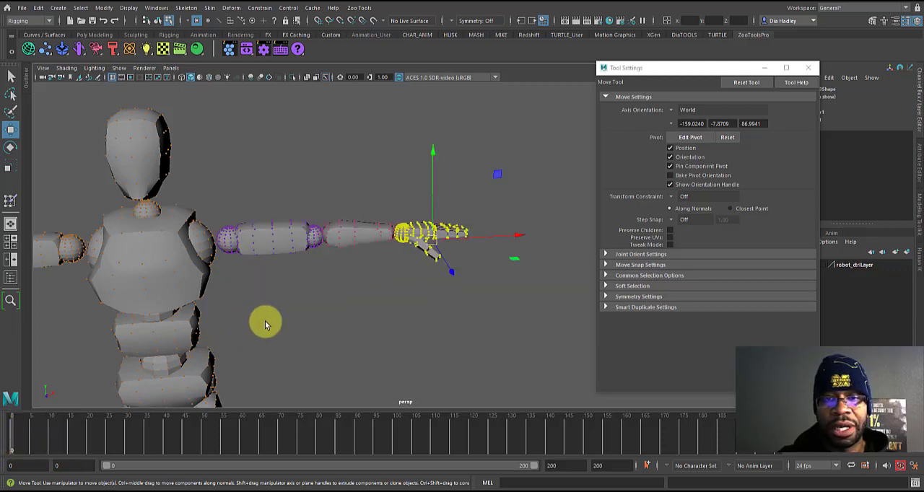
right_click_drag(265, 324, 235, 316, "alt")
middle_click_drag(234, 316, 334, 258, "alt")
right_click_drag(334, 257, 256, 200, "alt")
middle_click_drag(256, 200, 206, 177, "alt")
right_click_drag(206, 177, 189, 159, "alt")
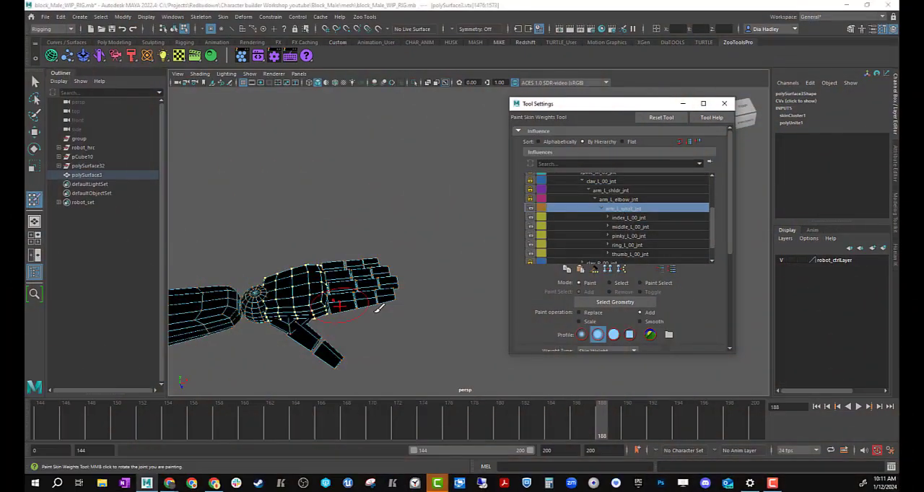
Step: Flood the left index finger's segments with the weights of their matching index_L joints using Add at value 1
left_click(609, 227)
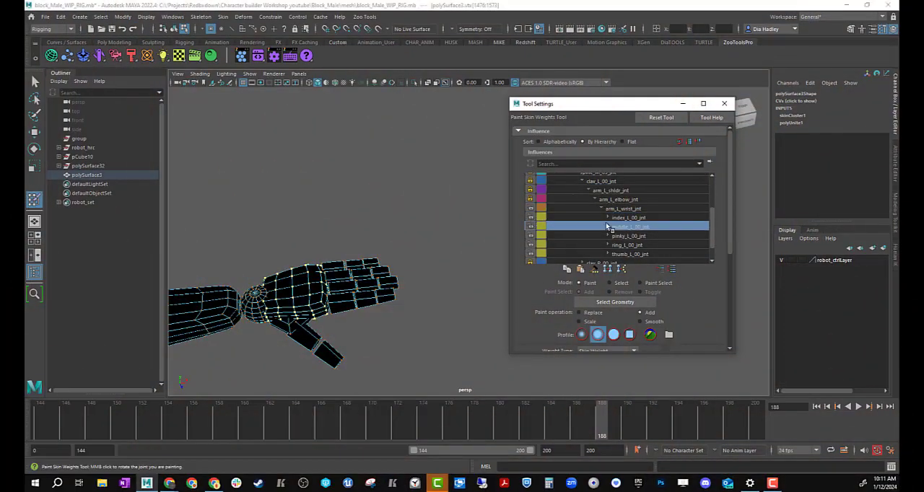
scroll(609, 202, "down", 1)
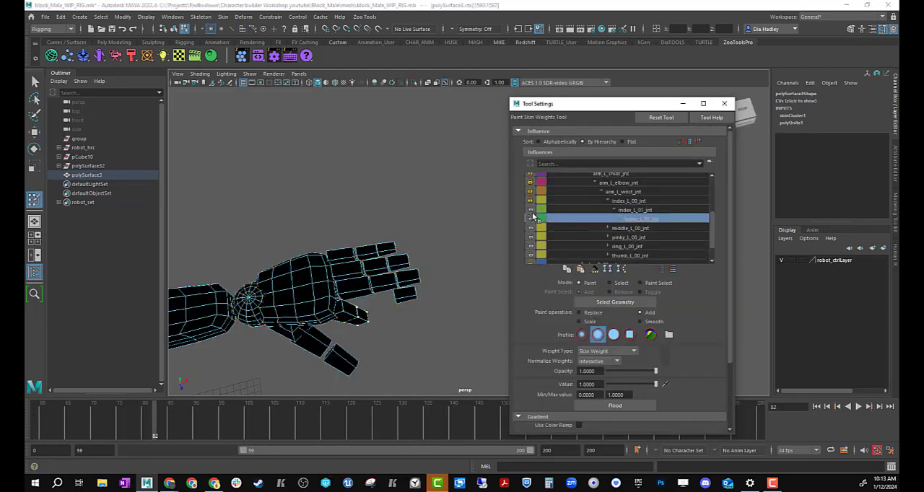
scroll(610, 202, "down", 1)
left_click(636, 196)
left_click(609, 178)
Step: Assign the left middle finger's segments to middle_L_01_jnt and middle_L_02_jnt, locking each joint when done
left_click(608, 206)
scroll(588, 216, "up", 3)
left_click(607, 206)
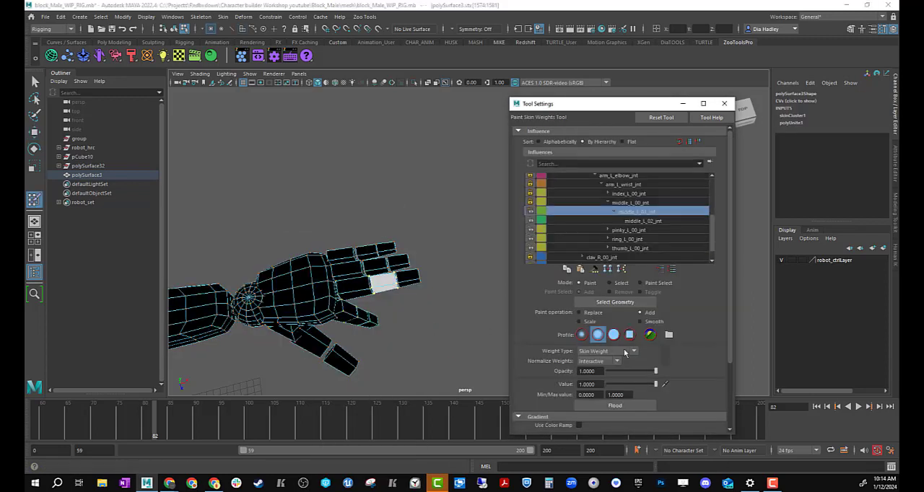
left_click(613, 214)
left_click(643, 223)
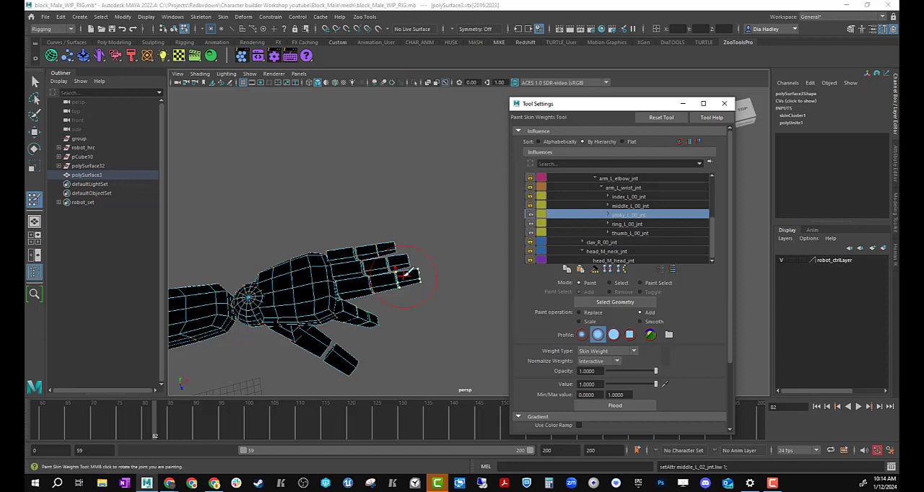
Step: Expand the pinky_L_00_jnt chain and assign the remaining left finger segments to their matching joints
left_click(608, 215)
left_click(630, 221)
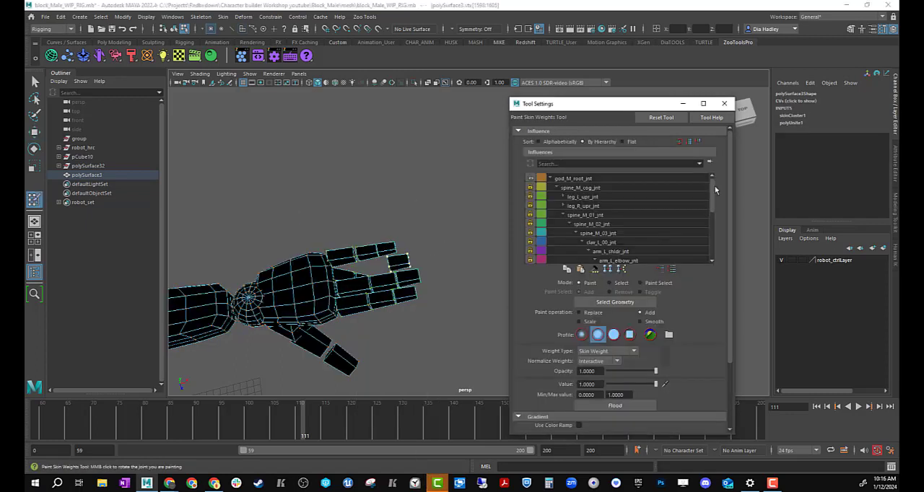
left_click(608, 234)
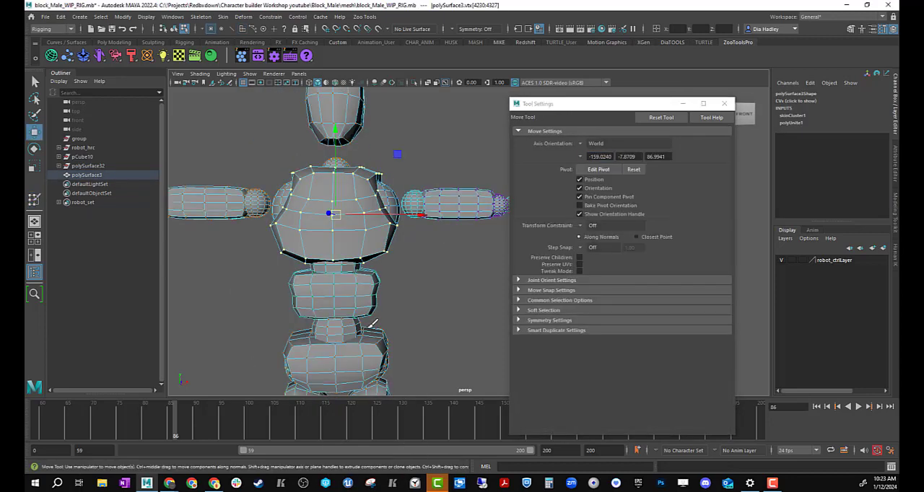
Step: Assign the chest and the other remaining body parts to their matching joints in the influence hierarchy
left_click(581, 233)
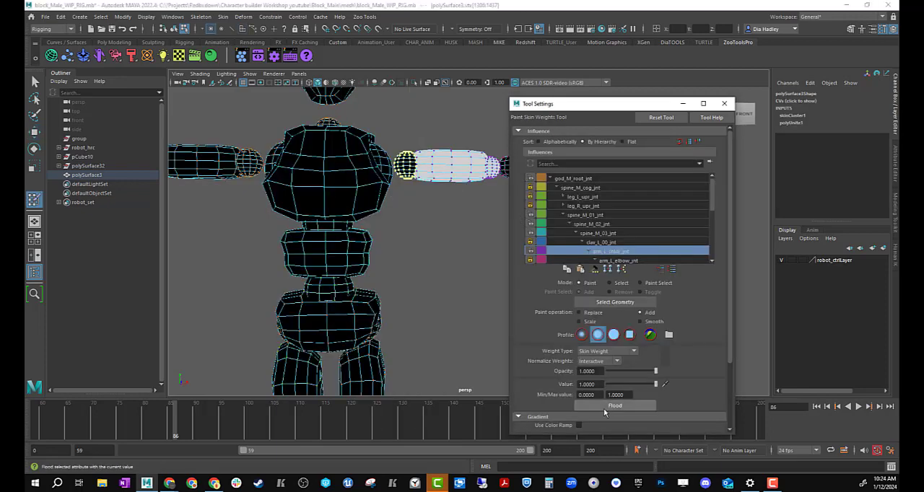
left_click(596, 251)
left_click(579, 205)
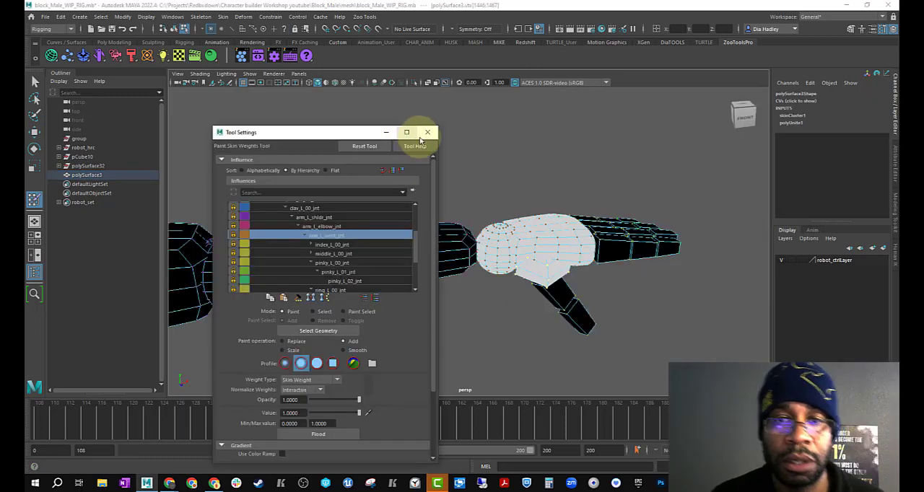
Step: Return the robot mesh to object mode, move the timeline to frame 130, and frame the whole body from the front
left_click(428, 132)
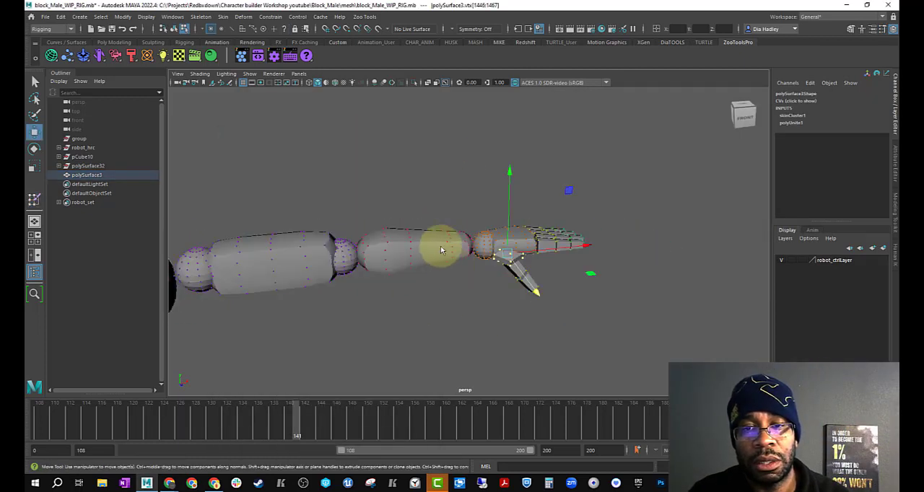
right_click(443, 232)
left_click(470, 223)
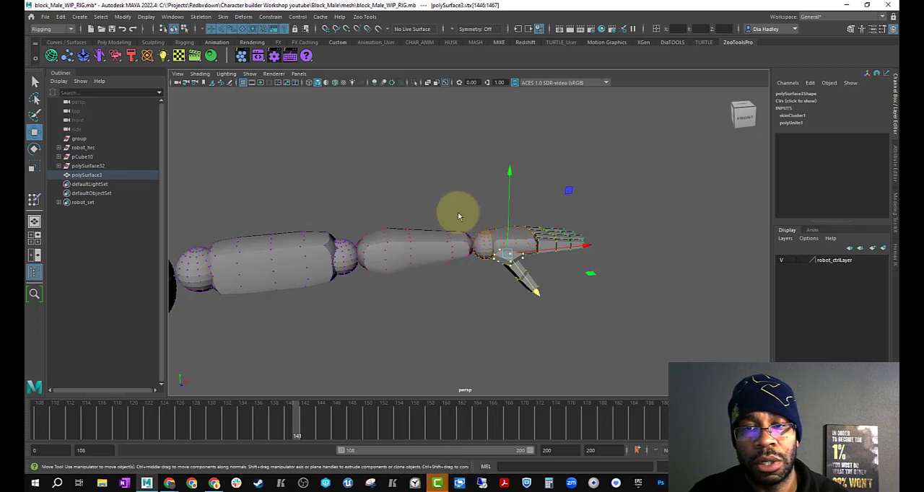
right_click_drag(464, 238, 386, 245, "alt")
left_click_drag(430, 236, 419, 286, "alt")
mouse_move(414, 428)
left_mouse_down()
mouse_move(173, 426)
mouse_move(690, 462)
mouse_move(273, 437)
left_mouse_up()
left_click_drag(429, 362, 481, 362, "alt")
right_click_drag(481, 362, 365, 368, "alt")
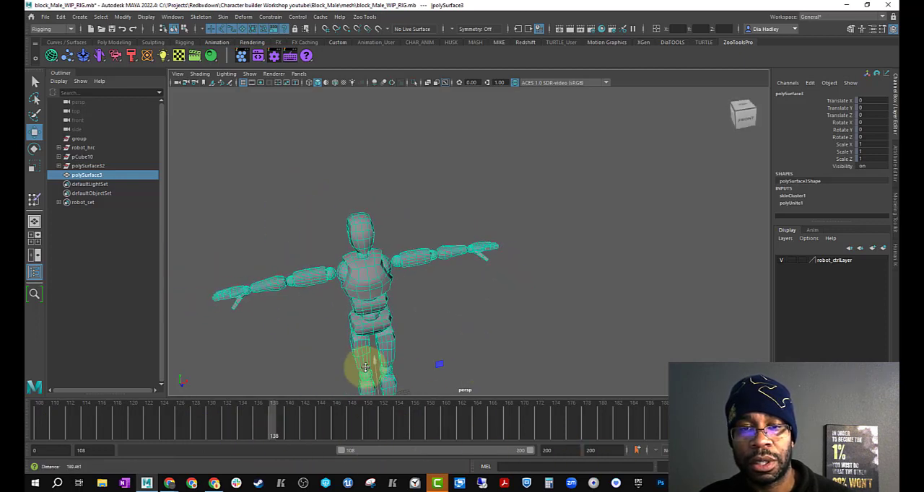
middle_click_drag(421, 355, 455, 336, "alt")
left_click_drag(455, 336, 436, 327, "alt")
left_click(430, 287)
left_click(399, 289)
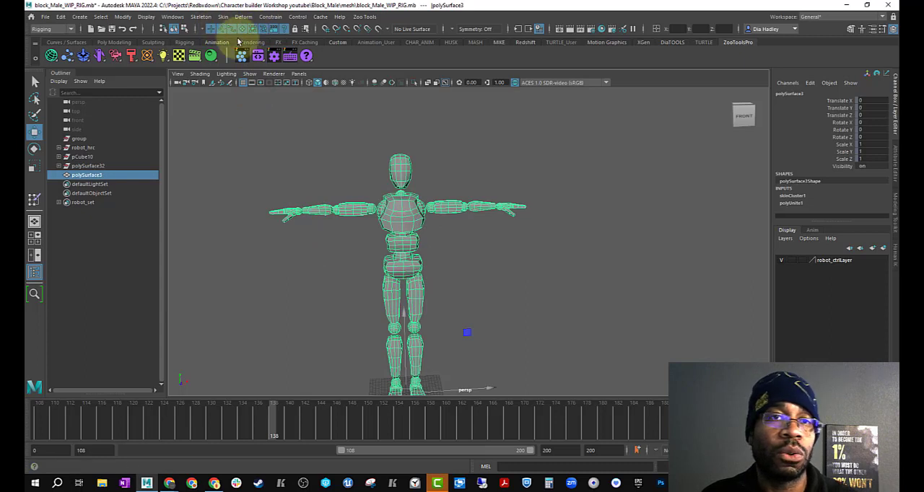
Step: Mirror the skin weights across YZ, positive to negative, using Closest point on surface and Closest joint
left_click(224, 17)
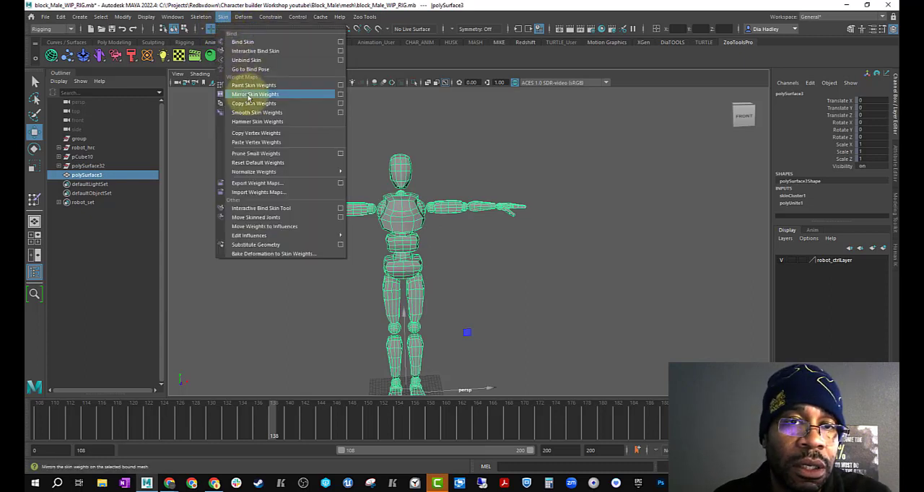
left_click(342, 96)
left_click_drag(616, 135, 583, 113)
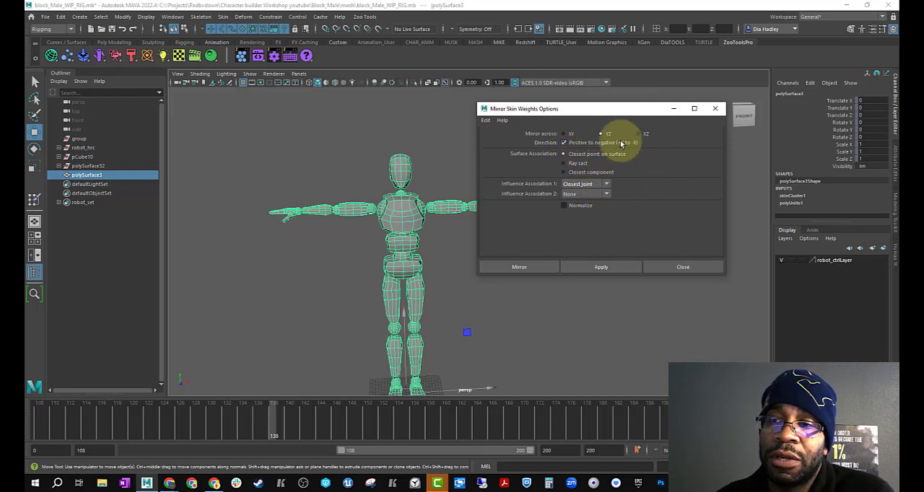
middle_click_drag(472, 222, 434, 223, "alt")
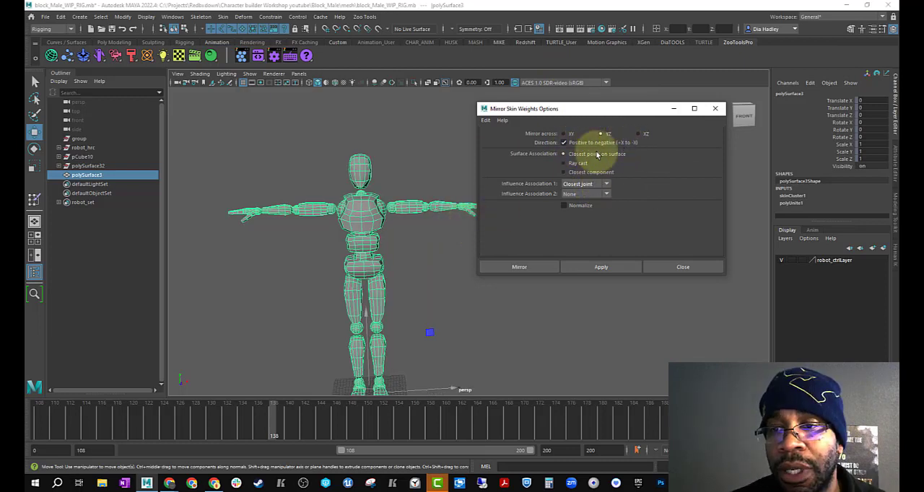
left_click(590, 269)
Step: Expand the playback range to 0–200, then scrub and play the animation to check the mirrored weights
right_click_drag(432, 307, 395, 257, "alt")
left_click_drag(396, 256, 370, 287, "alt")
mouse_move(249, 436)
left_mouse_down()
mouse_move(602, 419)
mouse_move(512, 414)
mouse_move(397, 420)
mouse_move(668, 433)
left_mouse_up()
left_click_drag(597, 429, 521, 425)
left_click_drag(464, 425, 57, 454)
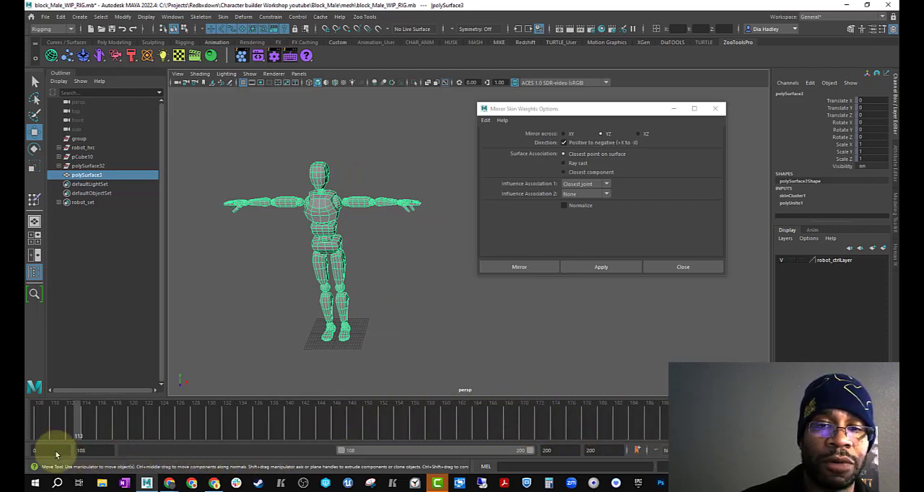
double_click(371, 451)
left_click_drag(377, 432, 114, 435)
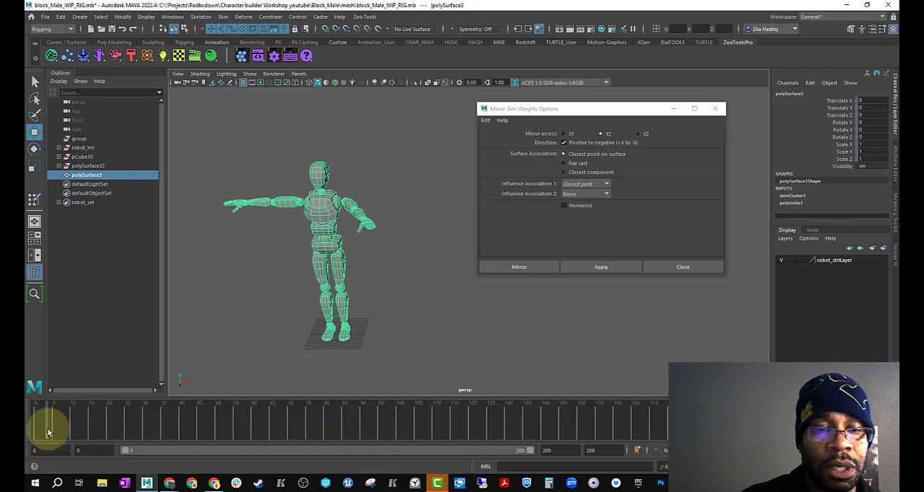
left_click_drag(104, 436, 236, 437)
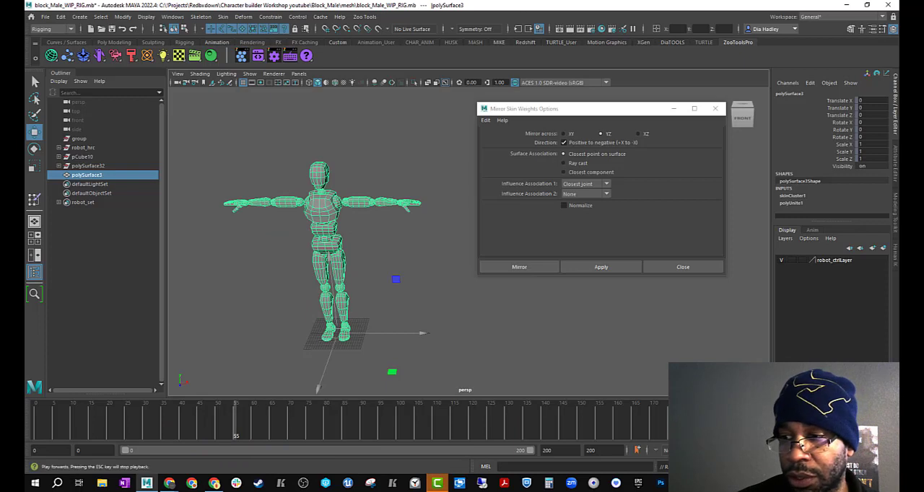
left_click(408, 312)
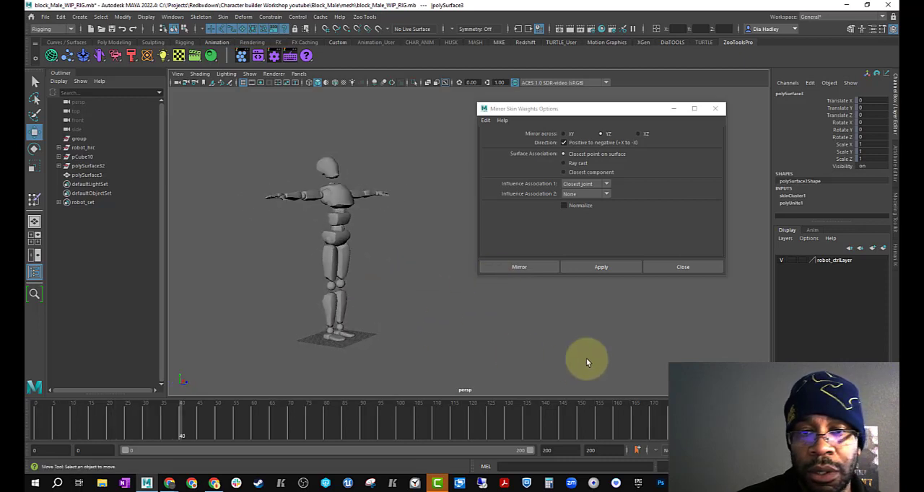
left_click(847, 423)
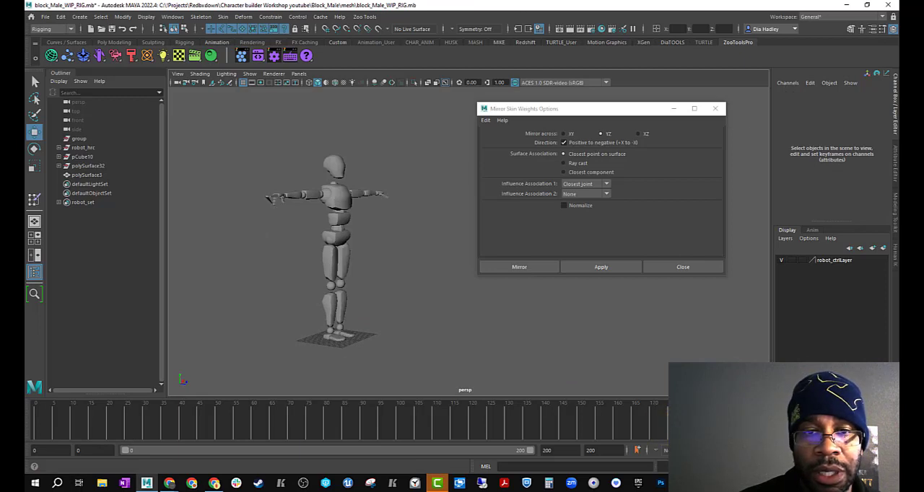
Step: Select the robot mesh, move in on the right hand, and select the misweighted fingertip vertices
left_click(326, 262)
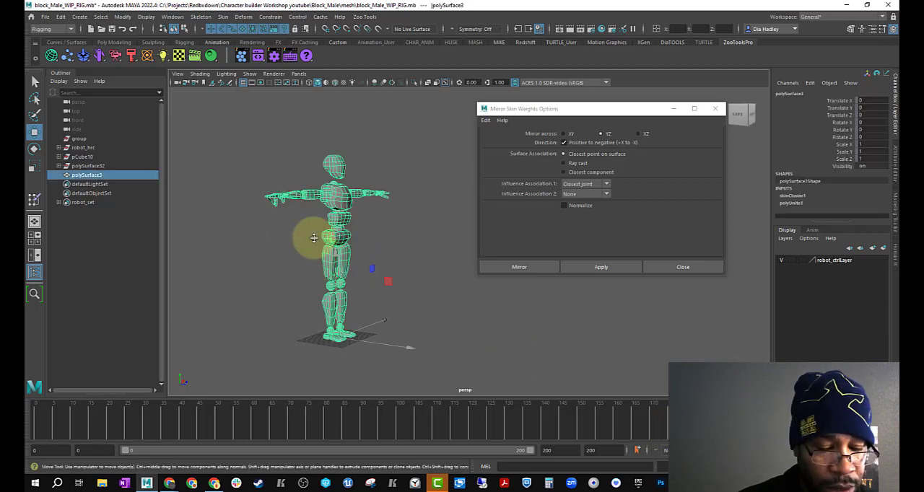
middle_click_drag(314, 238, 341, 251, "alt")
left_click_drag(432, 214, 431, 302, "alt")
middle_click_drag(346, 279, 318, 284, "alt")
right_click_drag(317, 284, 351, 297, "alt")
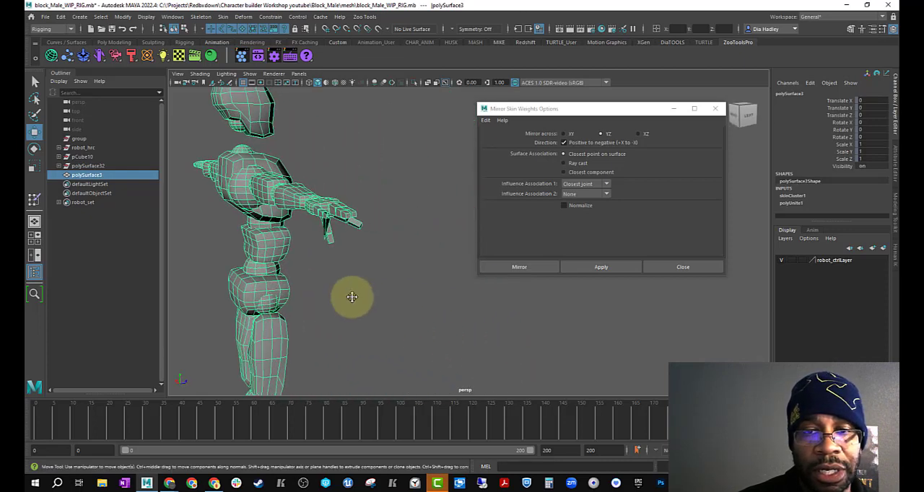
left_click_drag(351, 297, 377, 301, "alt")
middle_click_drag(377, 301, 353, 296, "alt")
right_click_drag(352, 295, 449, 322, "alt")
mouse_move(367, 262)
middle_mouse_down("alt")
mouse_move(351, 318)
mouse_move(310, 361)
middle_mouse_up("alt")
right_click_drag(310, 340, 439, 421)
key("w")
mouse_move(320, 233)
right_mouse_down()
mouse_move(309, 244)
mouse_move(264, 218)
right_mouse_up()
Step: Expand the right-hand finger joints in the Paint Skin Weights influences and unlock pinky_R_02_jnt
left_click_drag(709, 197, 718, 255)
left_click(561, 203)
left_click(605, 209)
left_click(630, 228)
left_click(527, 227)
left_click_drag(352, 252, 314, 244, "alt")
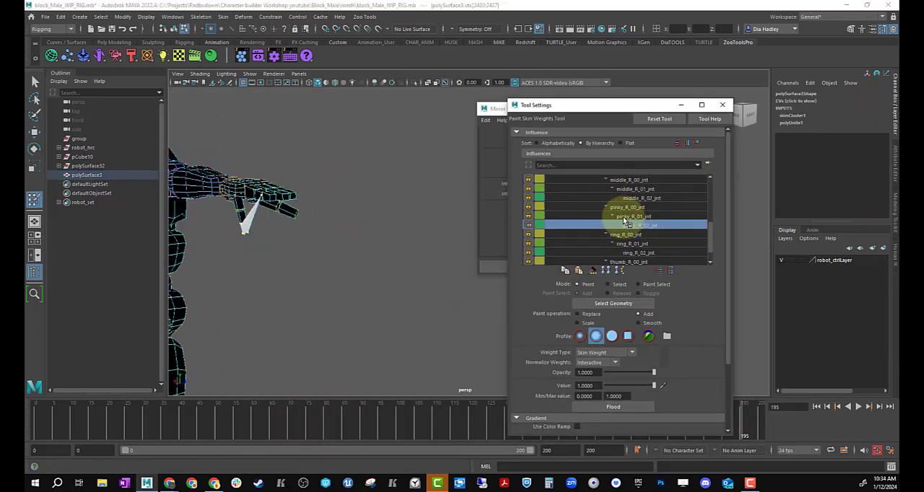
Step: Unlock ring_R_02_jnt, flood the selected fingertip vertices with pinky_R_02_jnt at value 1, relock both joints, and inspect the ring and root influences
left_click(605, 180)
left_click(636, 235)
left_click(529, 234)
double_click(588, 386)
type("1")
key("Return")
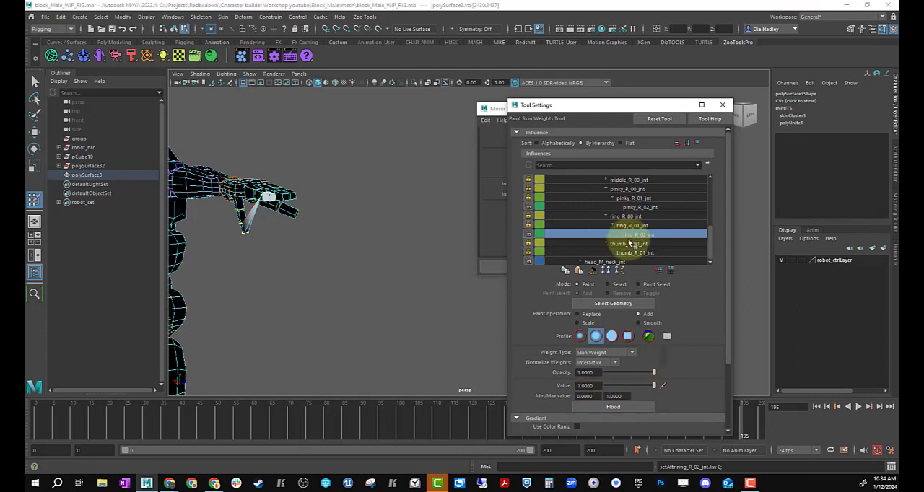
left_click(634, 207)
left_click(613, 408)
left_click(636, 236)
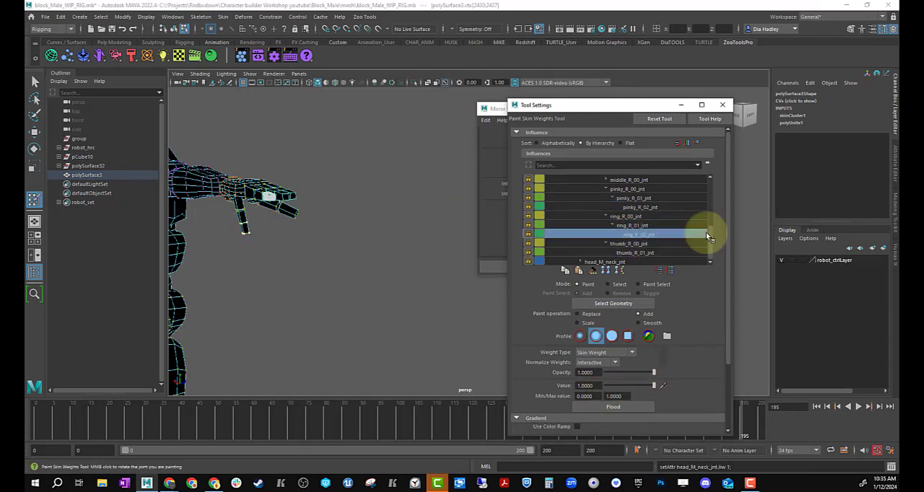
left_click_drag(710, 232, 713, 189)
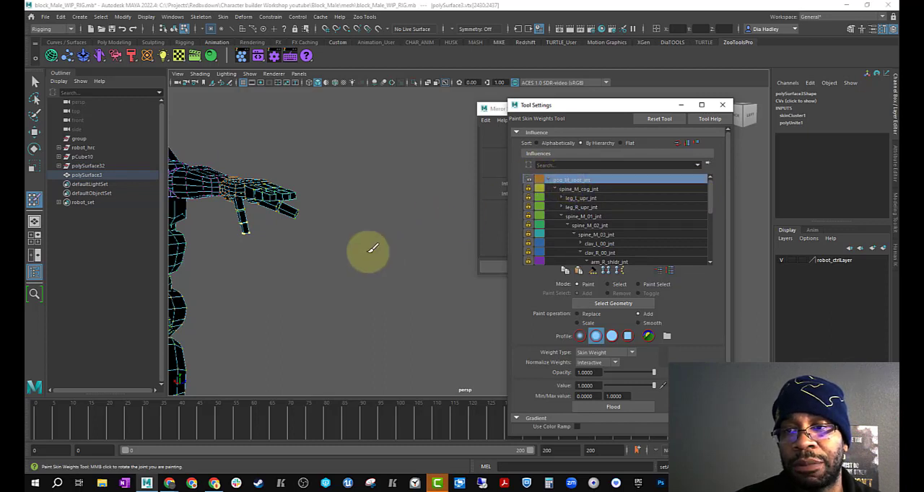
Step: Scrub the animation with the whole robot in view, exit the Paint Skin Weights tool, and clear the fingertip vertex selection
scroll(363, 257, "down", 8)
mouse_move(382, 270)
left_mouse_down("alt")
mouse_move(325, 273)
mouse_move(392, 275)
mouse_move(347, 287)
mouse_move(398, 317)
mouse_move(401, 280)
mouse_move(388, 293)
mouse_move(398, 285)
mouse_move(425, 293)
mouse_move(388, 301)
left_mouse_up("alt")
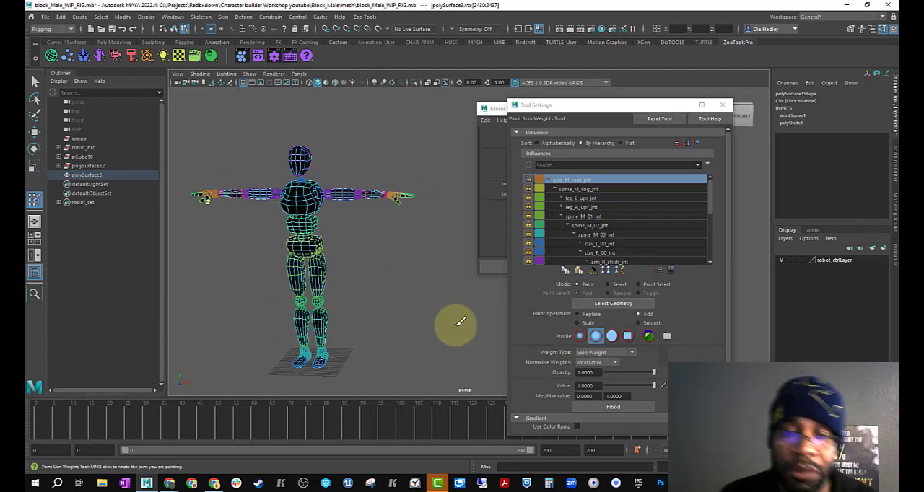
mouse_move(392, 418)
left_mouse_down()
mouse_move(110, 418)
mouse_move(348, 401)
left_mouse_up()
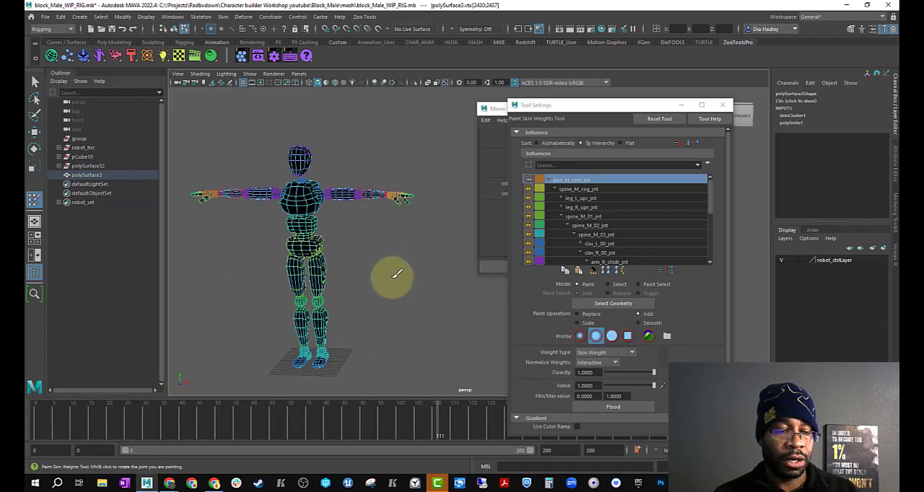
key("w")
left_click_drag(408, 284, 369, 255, "alt")
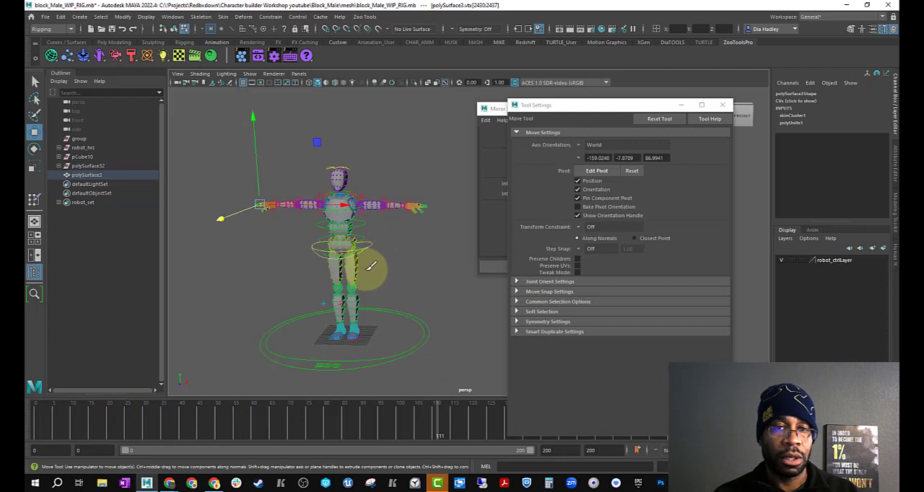
left_click(409, 319)
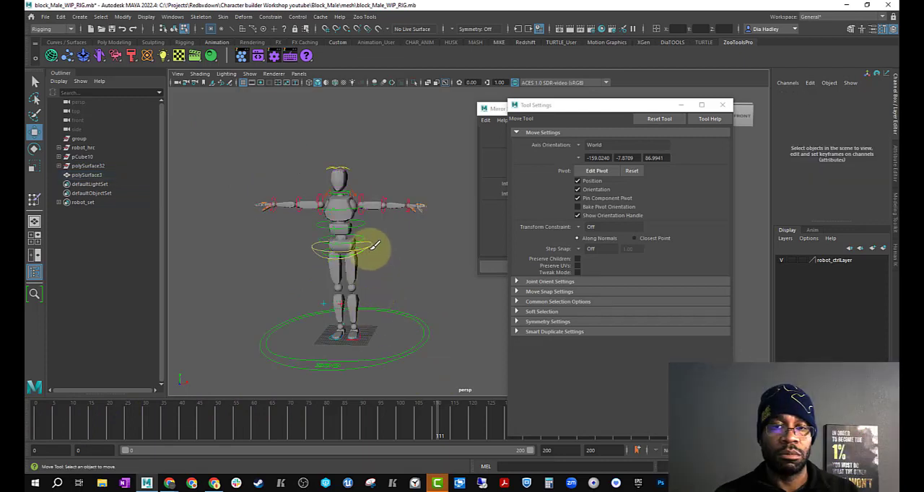
left_click_drag(374, 254, 377, 234, "alt")
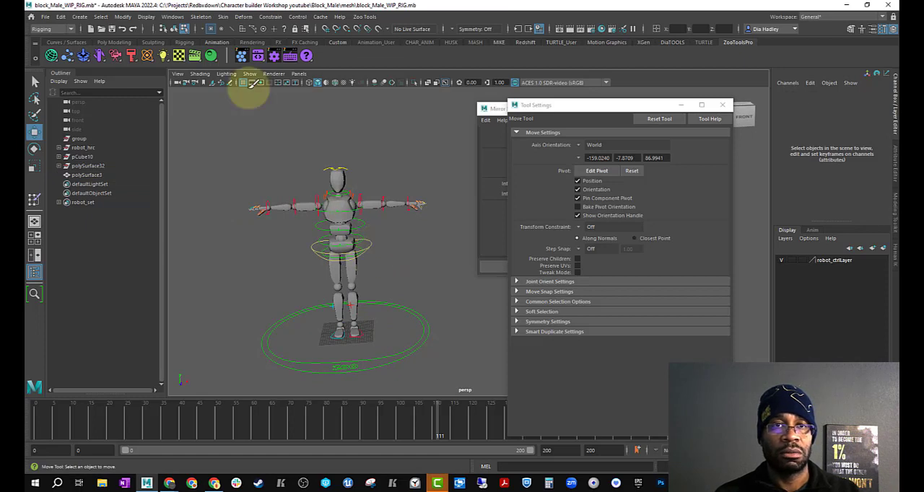
Step: Select the robot's spine_M_cog_anim control, try moving it to test the skin weights, and undo the move
right_click_drag(336, 225, 373, 227)
left_click(369, 243)
mouse_move(342, 248)
left_mouse_down()
mouse_move(390, 244)
mouse_move(275, 194)
mouse_move(366, 183)
mouse_move(373, 289)
mouse_move(335, 339)
mouse_move(340, 262)
left_mouse_up()
key("ctrl+z")
Step: Scrub through the animation and examine the robot's mesh deformation from several angles
left_click_drag(337, 416, 426, 433)
left_click_drag(445, 275, 351, 287, "alt")
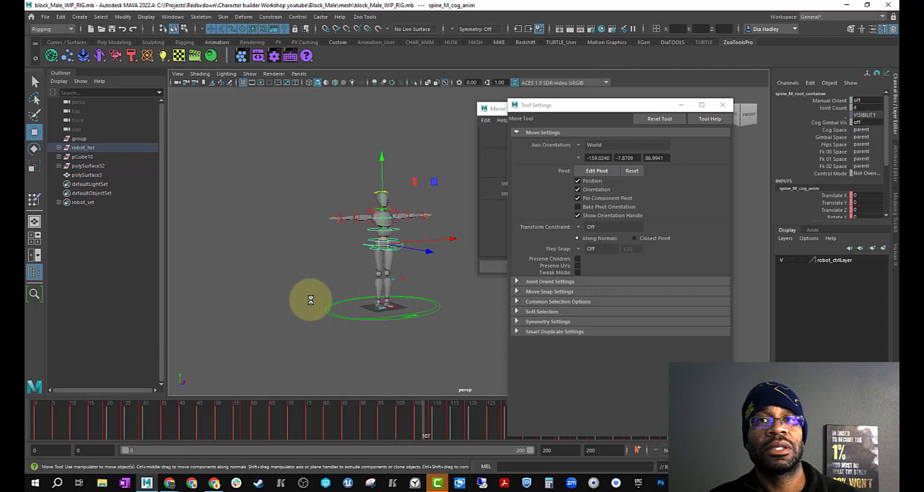
left_click_drag(448, 297, 398, 328, "alt")
left_click_drag(324, 405, 350, 404)
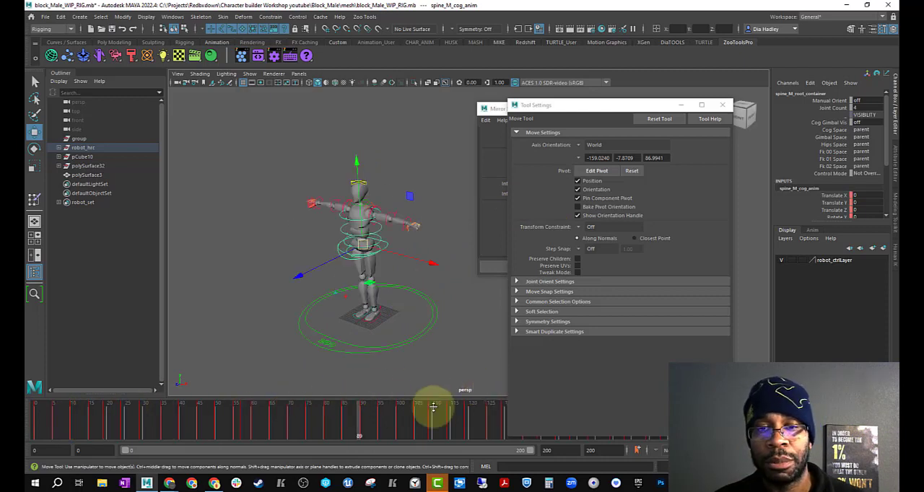